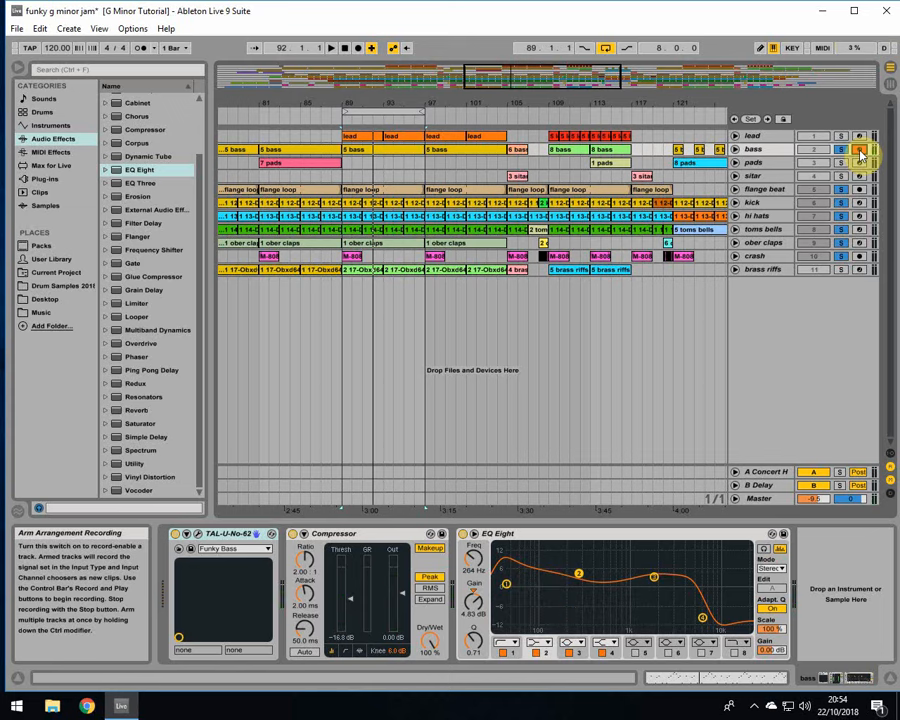
Compare the bass playback with its Compressor bypassed and re-enabled.
left_click(385, 540)
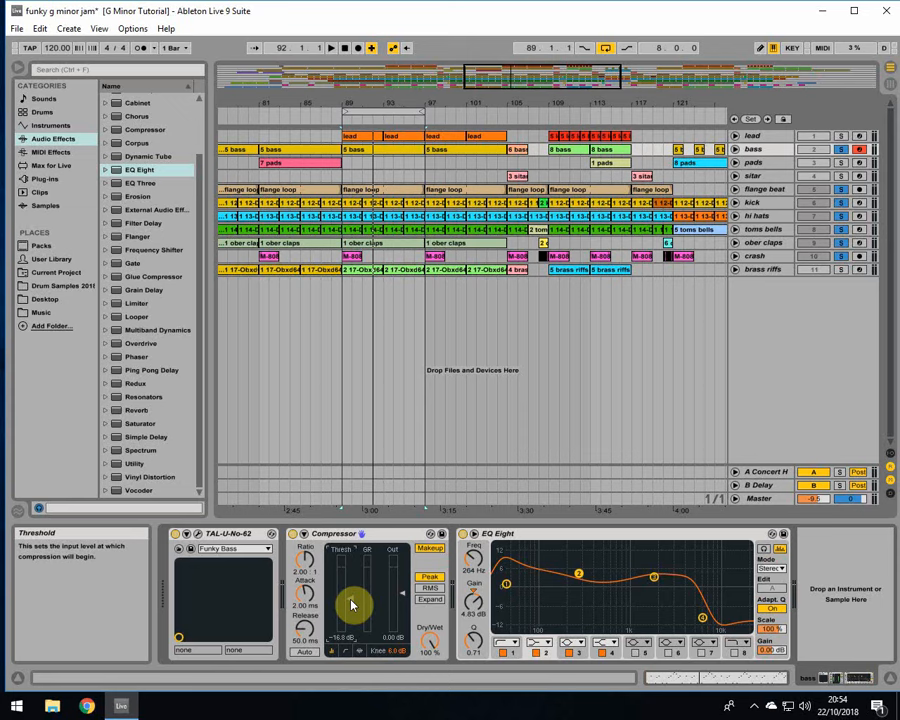
left_click(293, 534)
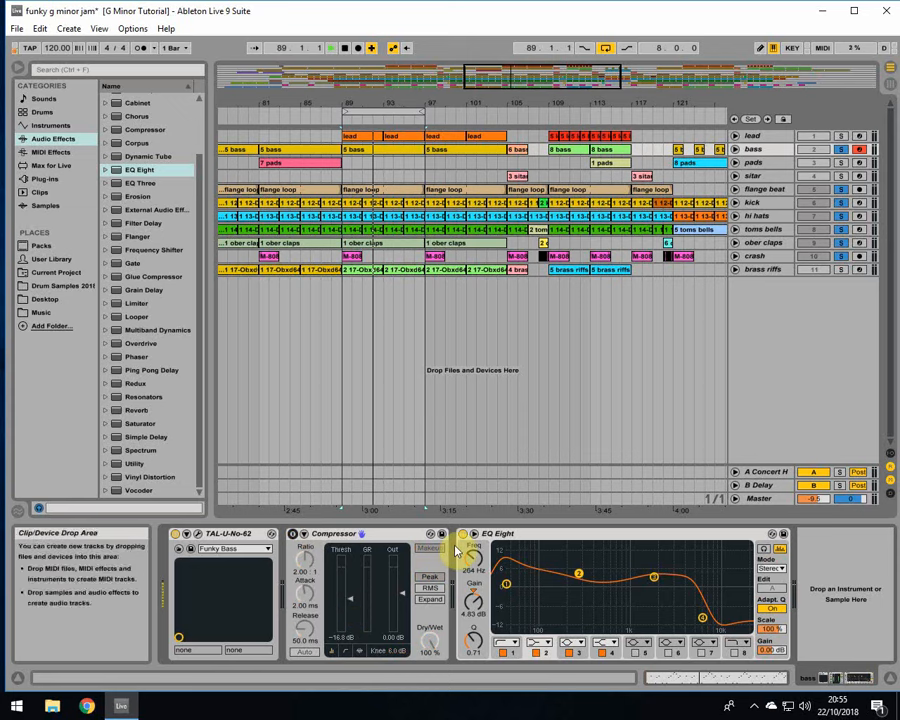
left_click(293, 535)
left_click(293, 535)
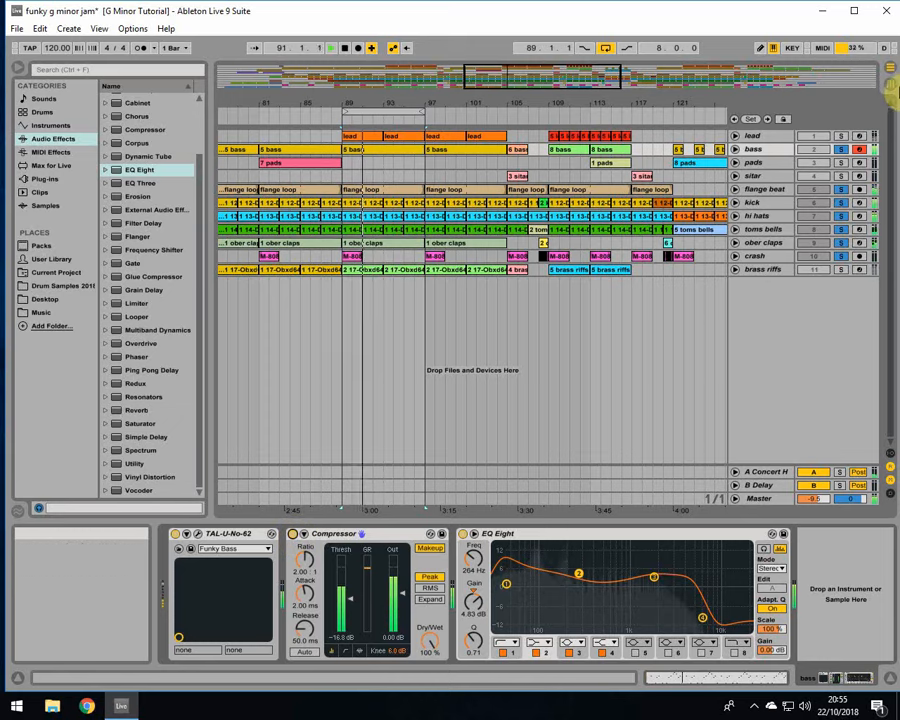
Show the session mixer and leave only the bass track soloed, stopping playback.
left_click(887, 72)
left_click_drag(321, 512, 267, 512)
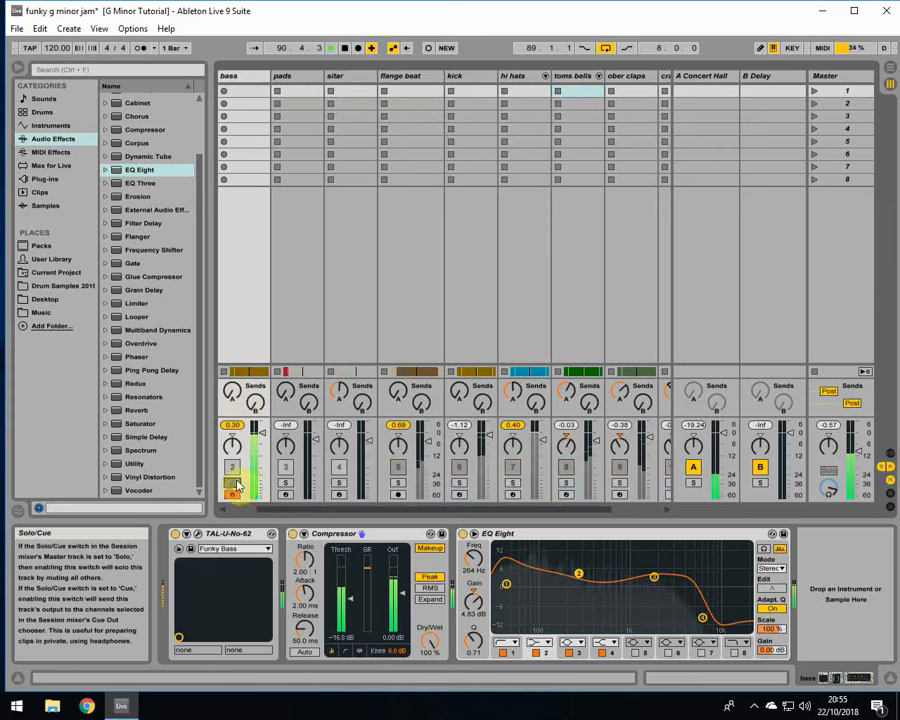
key("space")
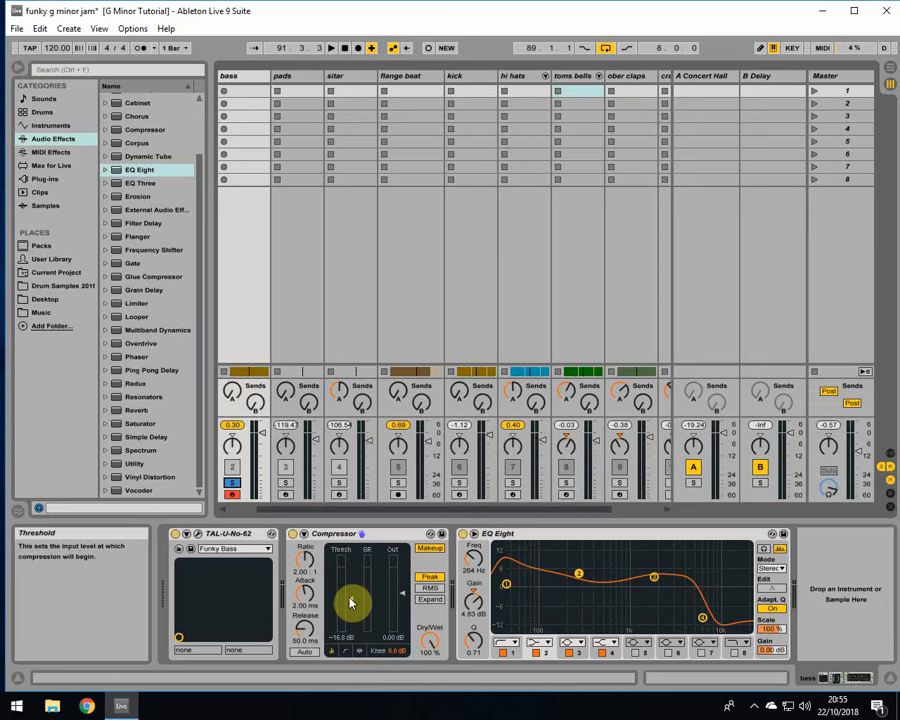
Adjust band 1 of the bass track's EQ Eight to about 38.7 Hz with a Q of 1.93.
left_click(511, 538)
left_click(506, 585)
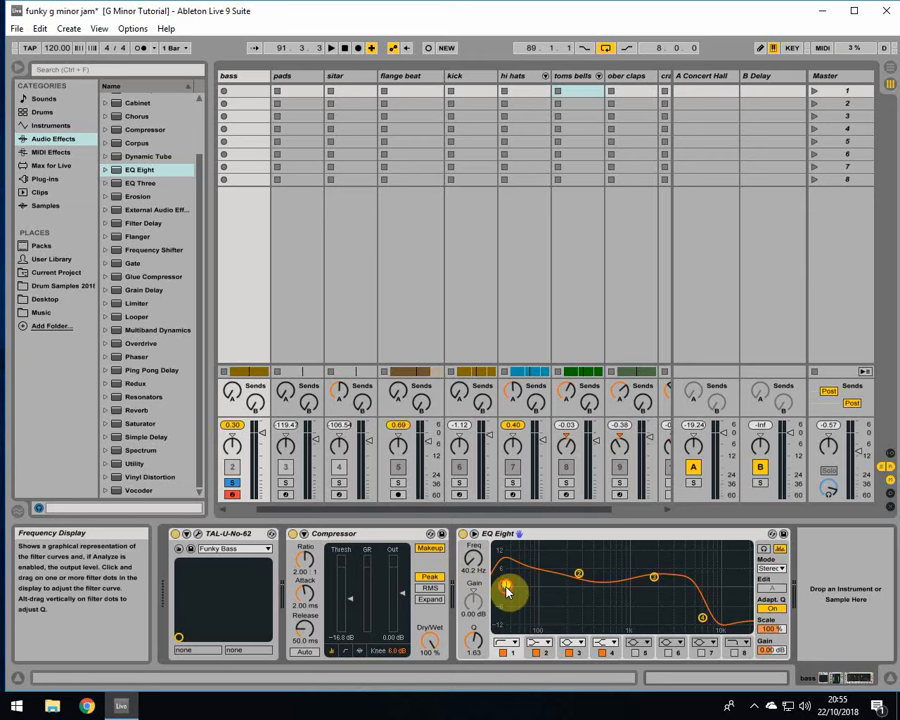
left_click_drag(506, 586, 506, 570)
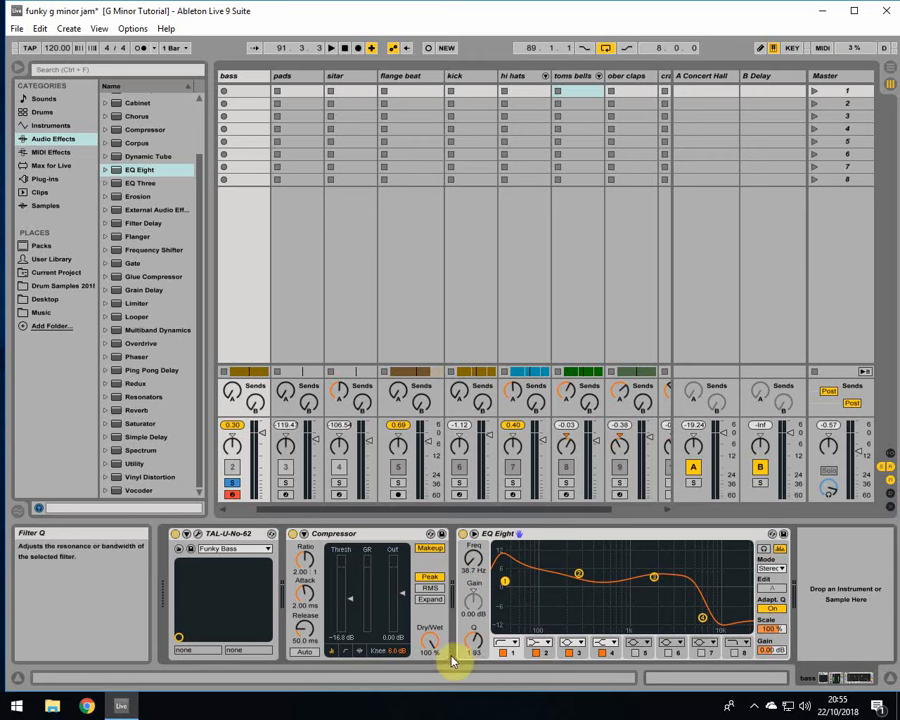
During playback, raise EQ Eight band 2 on the bass to about 289 Hz and 5.58 dB.
left_click(579, 576)
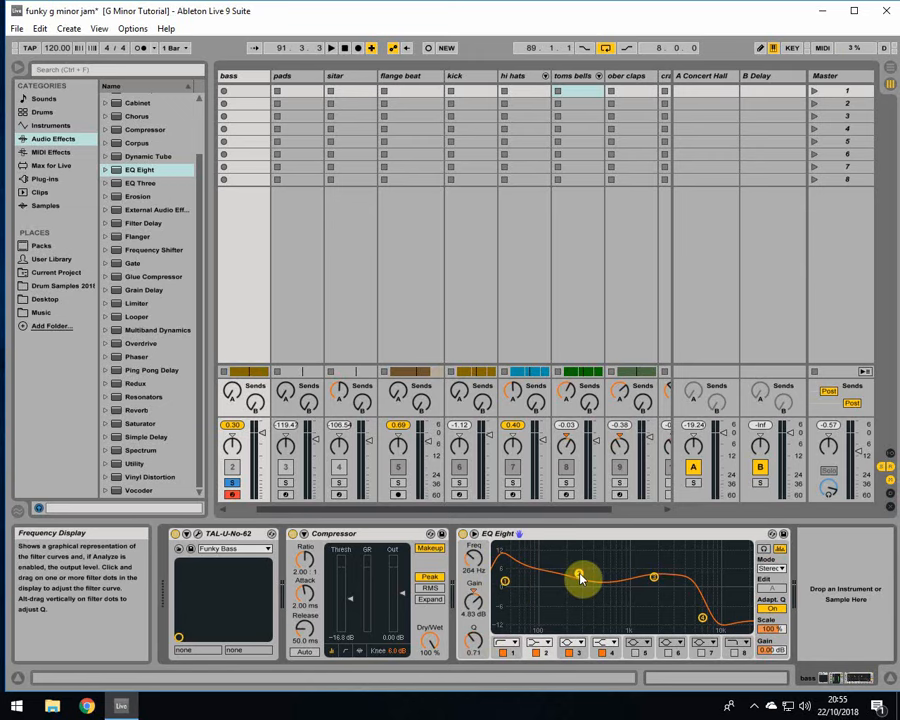
key("space")
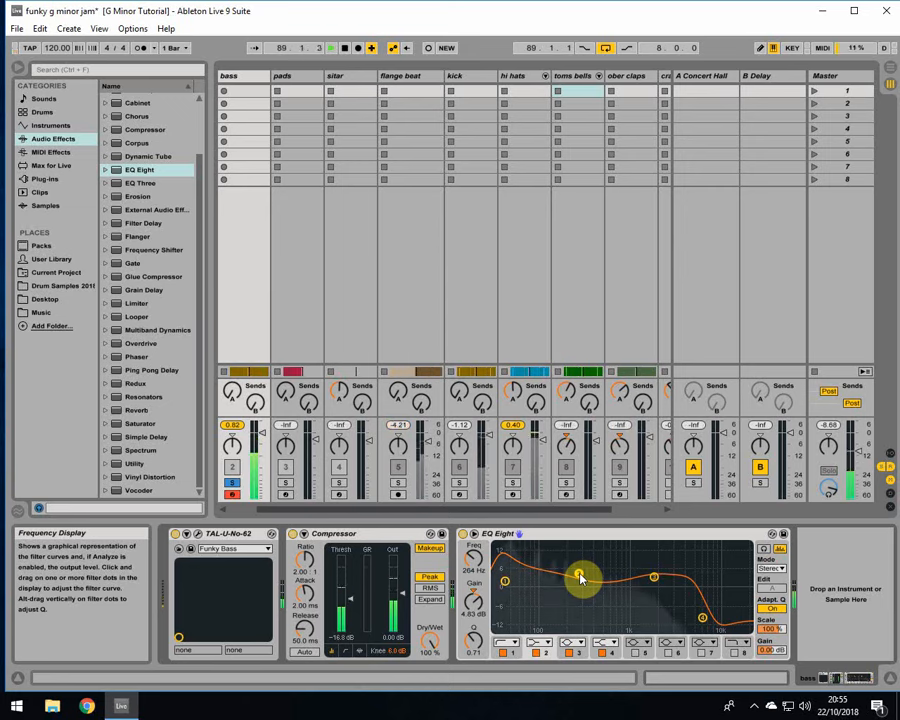
left_click_drag(579, 576, 582, 571)
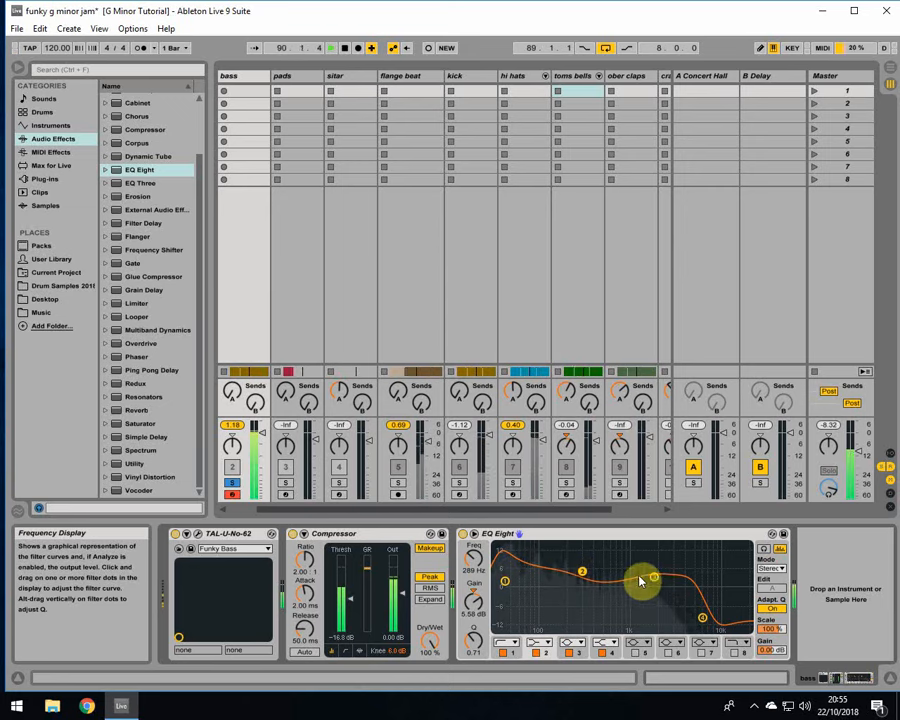
Set EQ Eight band 3 to about 1.80 kHz at 5.58 dB and band 4 to about 4.33 kHz at -13.5 dB.
left_click_drag(653, 577, 652, 571)
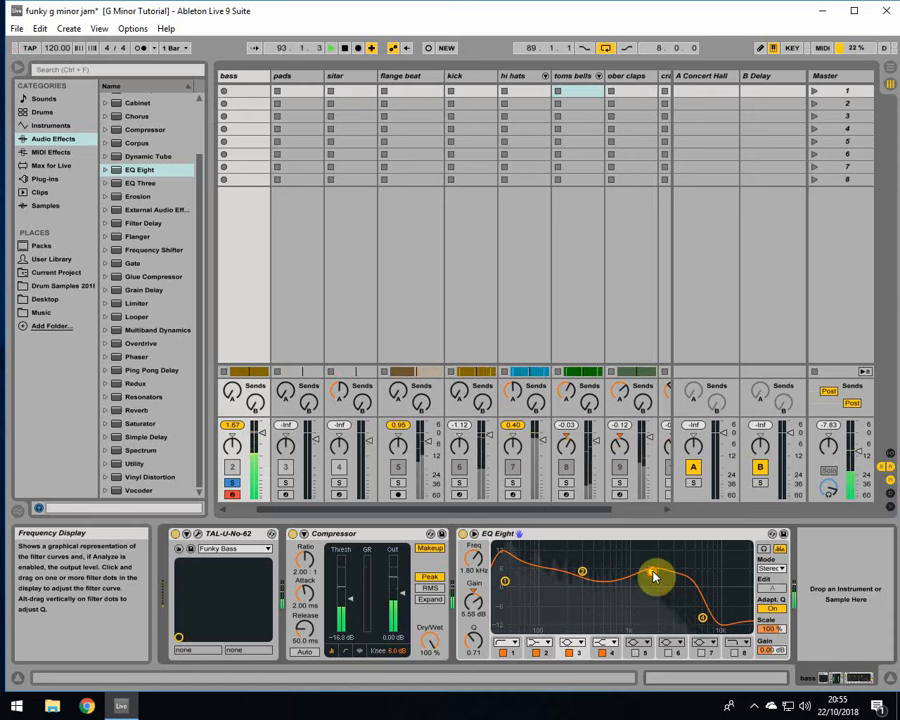
left_click(705, 621)
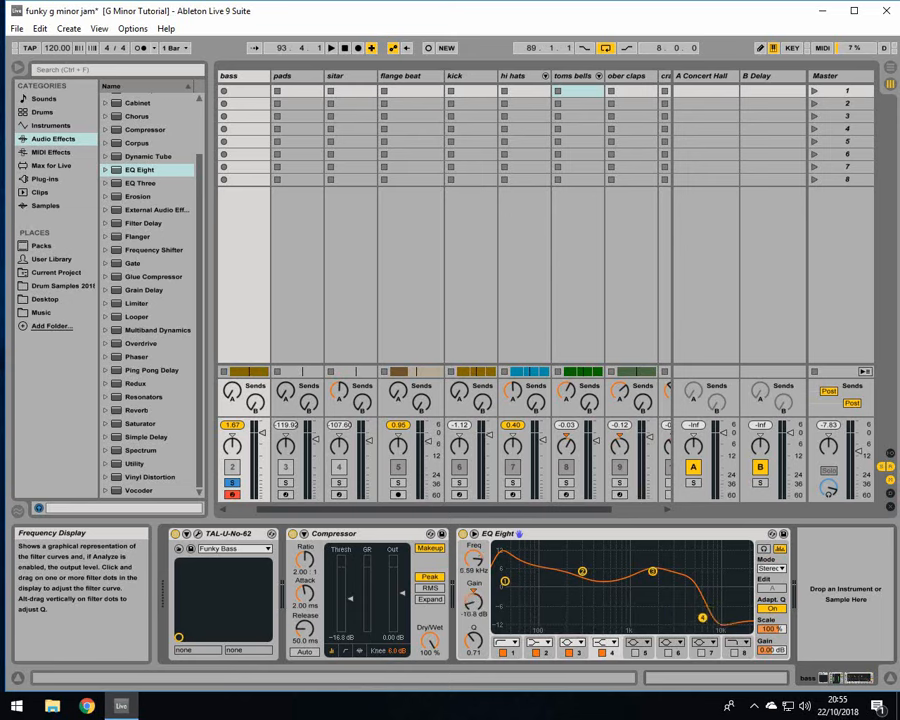
left_click_drag(698, 563, 686, 626)
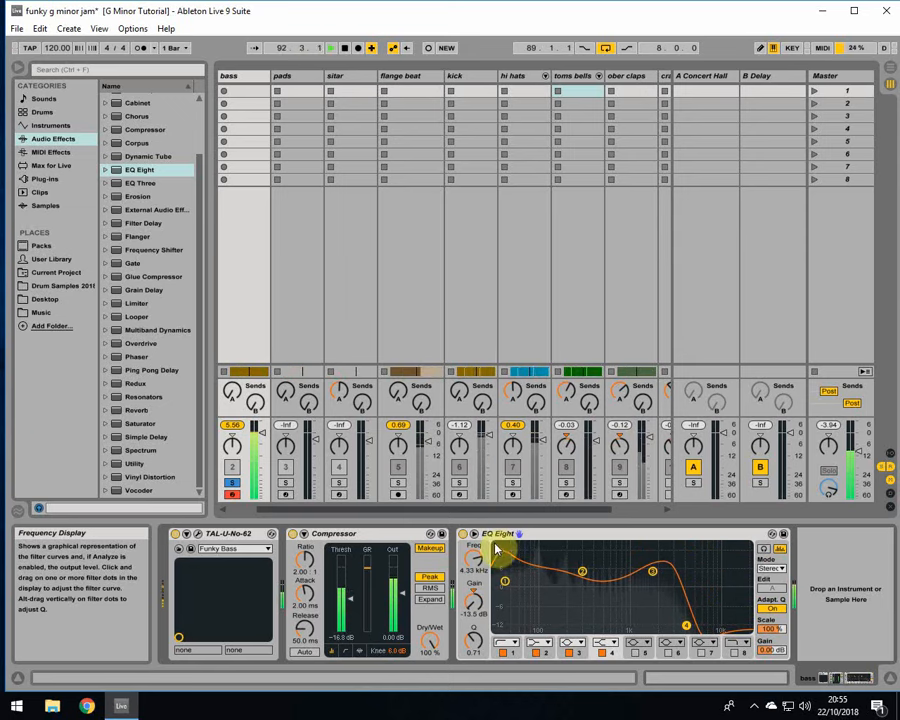
Set the bass track's A Concert Hall send to about -48 dB, briefly soloing the hi hats for comparison.
left_click(512, 485)
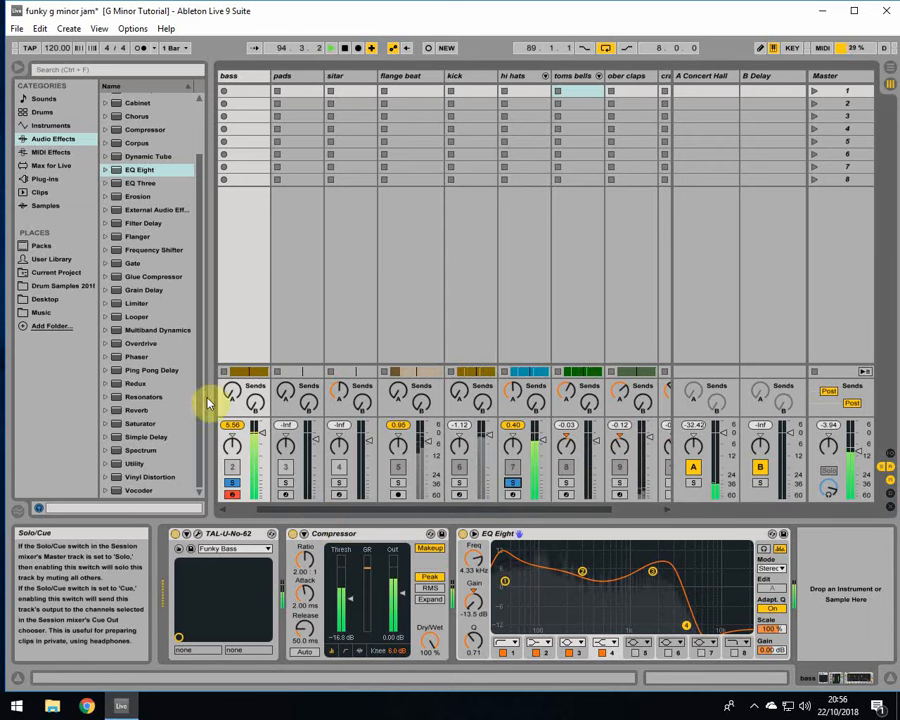
left_click_drag(231, 392, 231, 396)
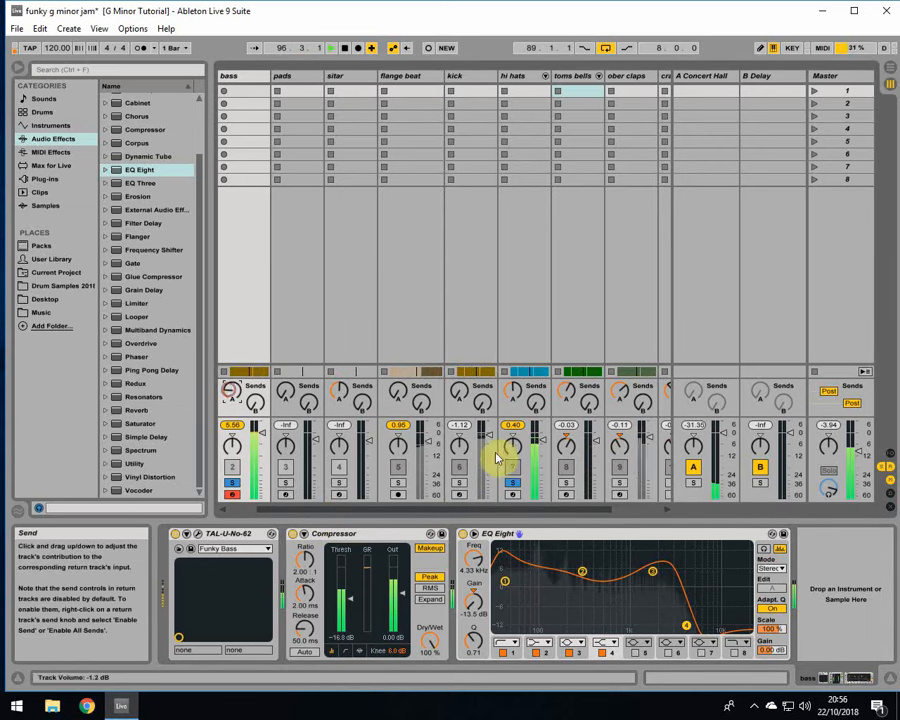
left_click(515, 484)
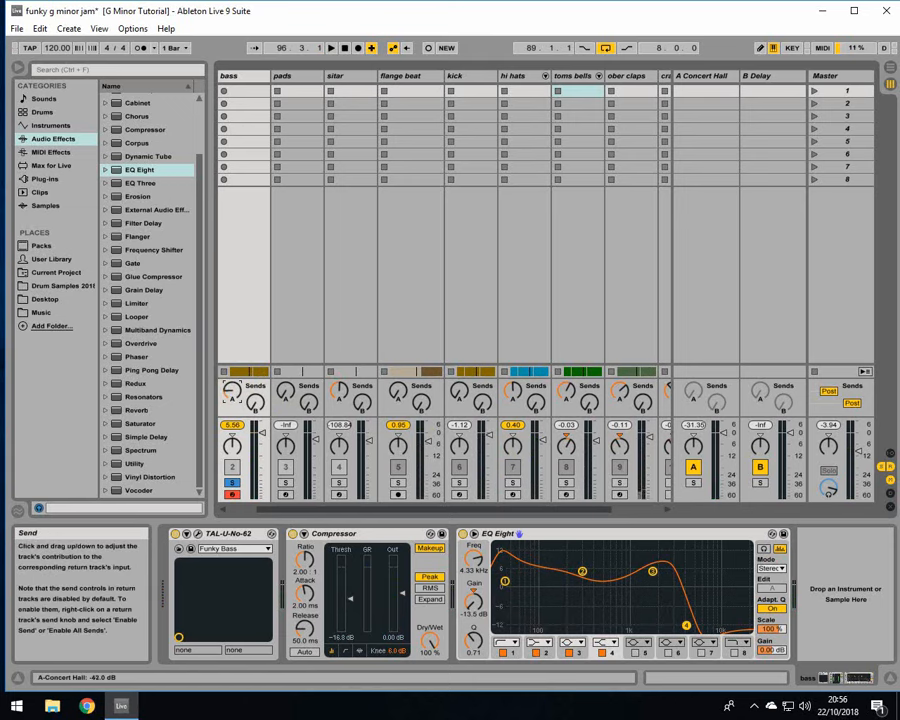
key("space")
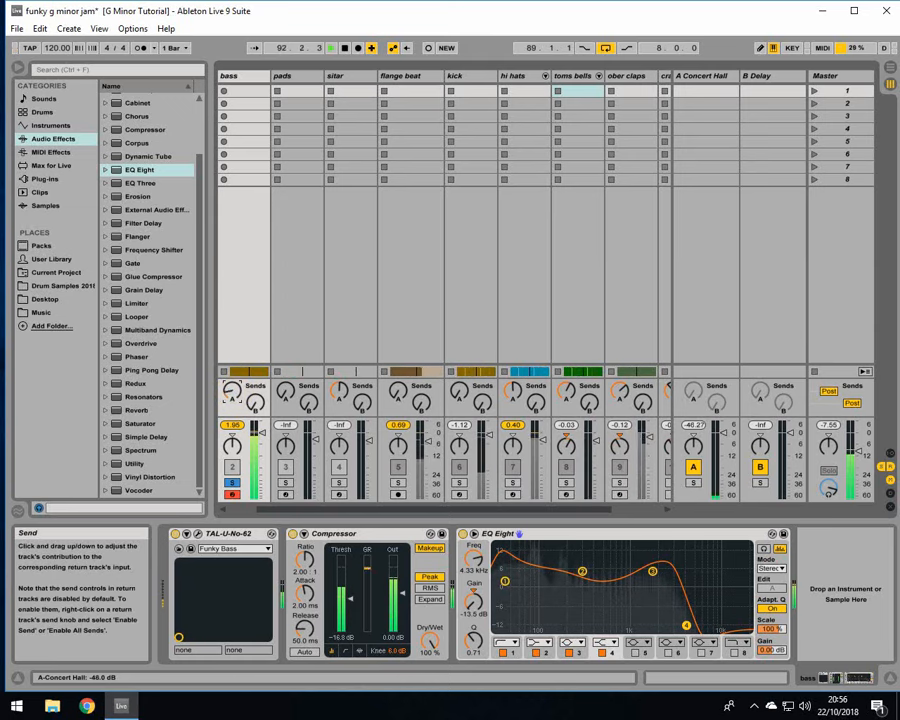
Solo the flange beat, kick, hi hats, toms bells, ober claps and crash tracks to hear them with the bass.
left_click(398, 483)
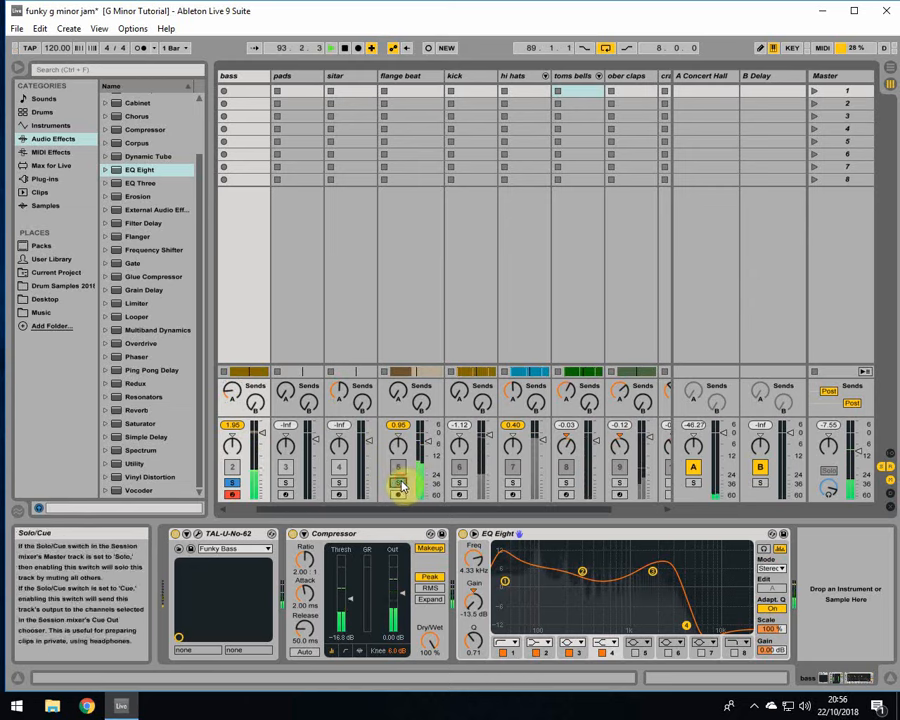
left_click(459, 483)
left_click(512, 483)
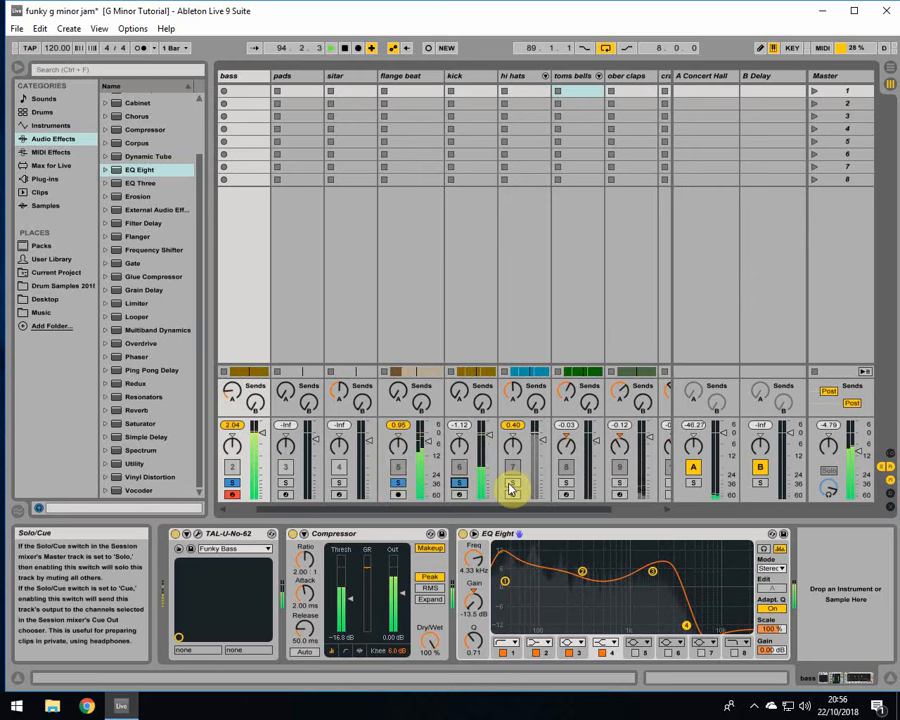
left_click(565, 483)
left_click(620, 487)
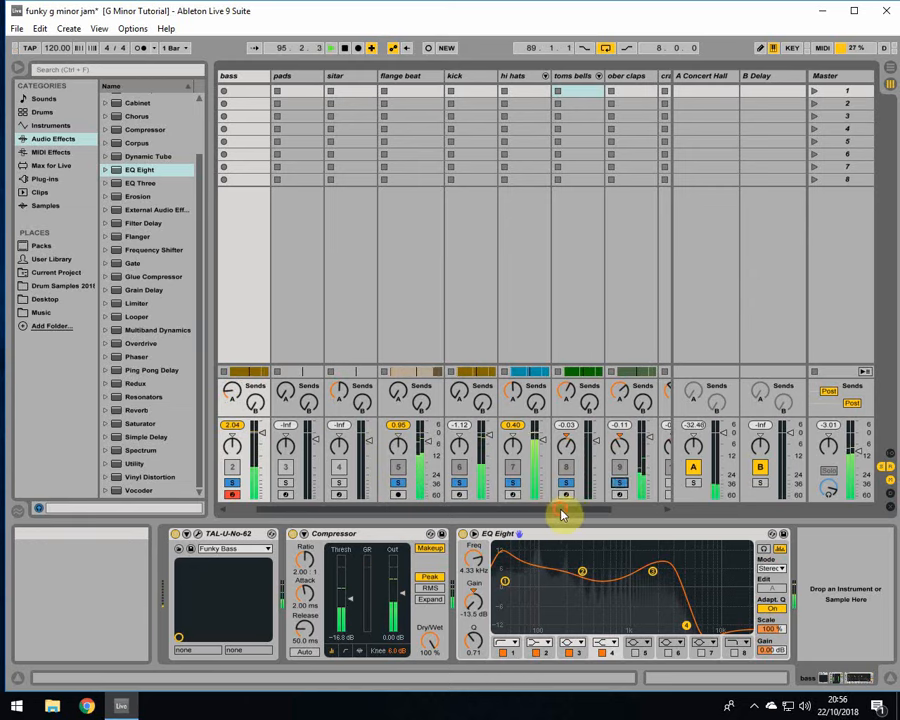
left_click_drag(564, 510, 608, 504)
left_click(606, 483)
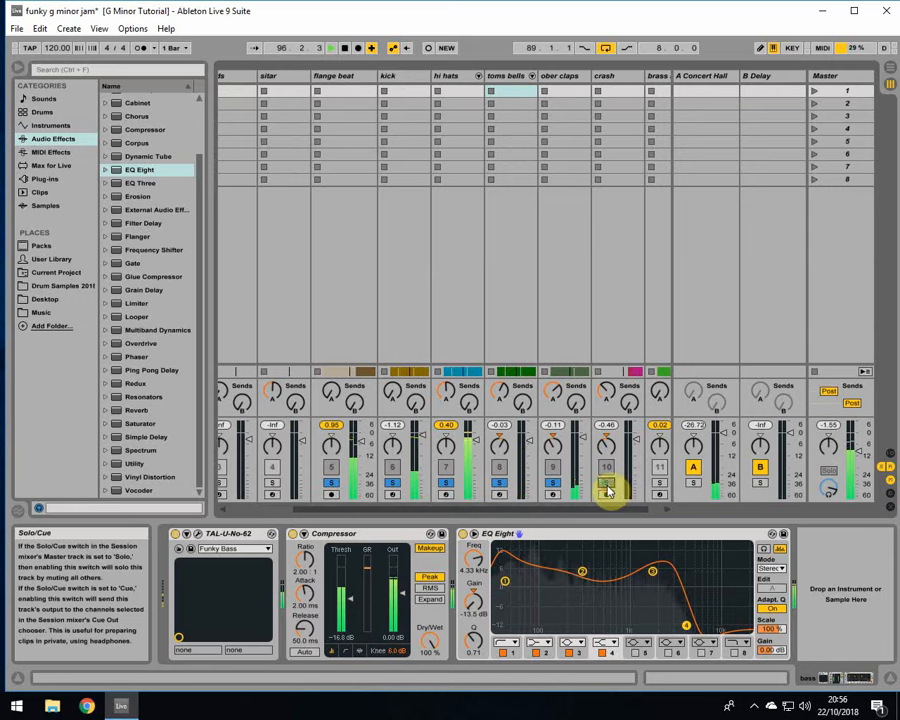
left_click_drag(513, 510, 455, 513)
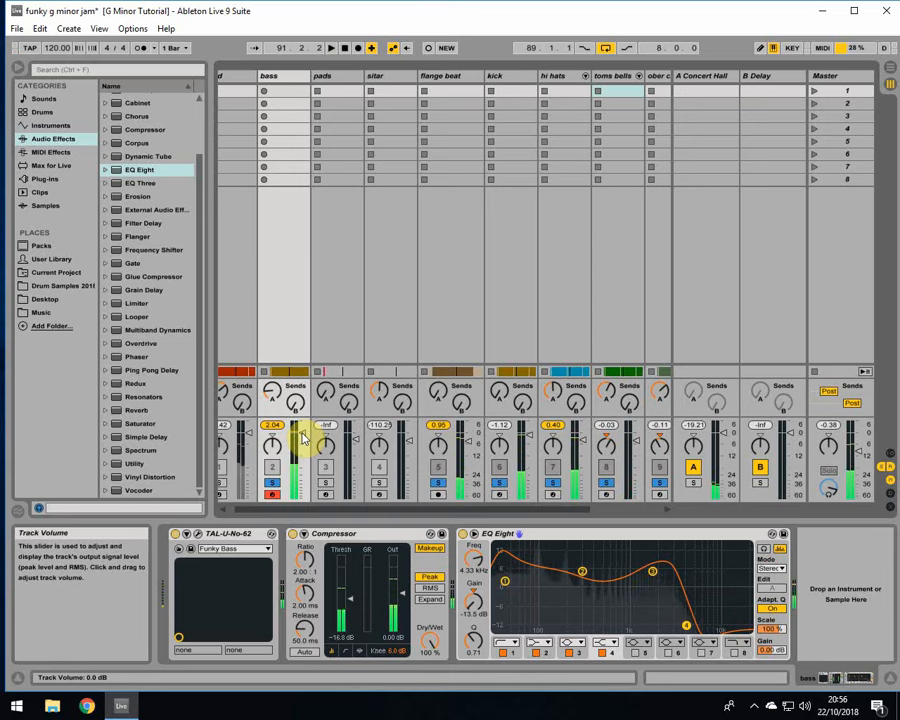
Review the bass track's Compressor and EQ Eight bands, nudging band 1 to about 40.2 Hz with a Q of 2.11.
left_click(297, 80)
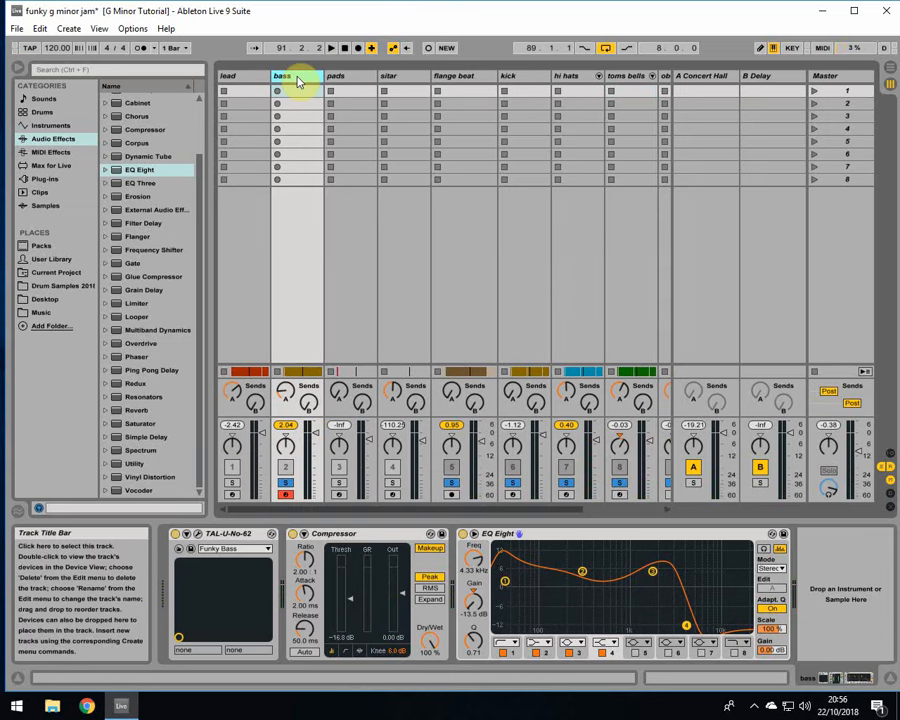
left_click(386, 534)
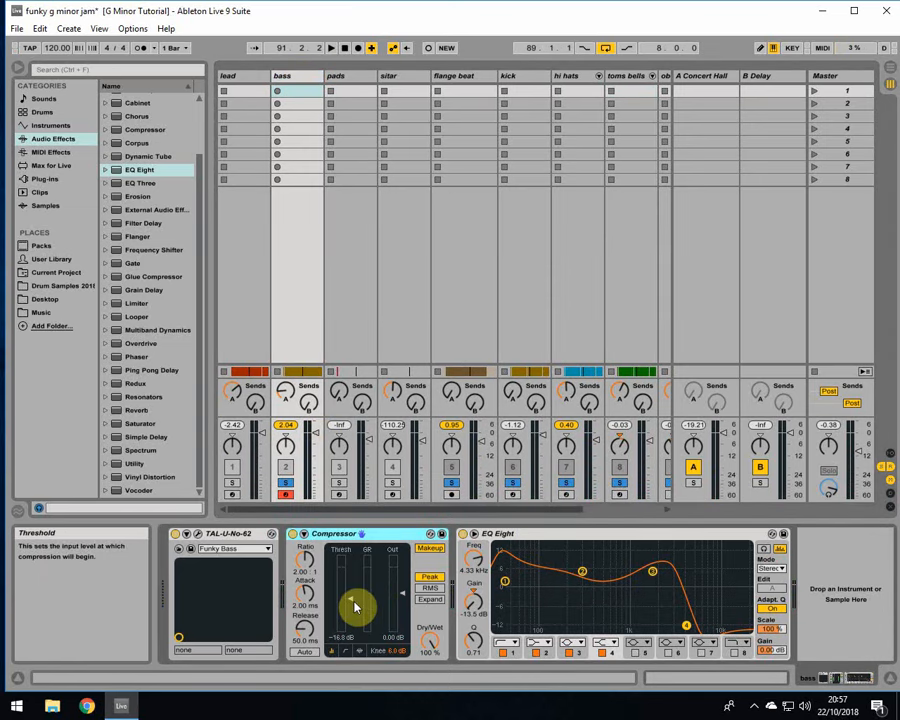
left_click(507, 578)
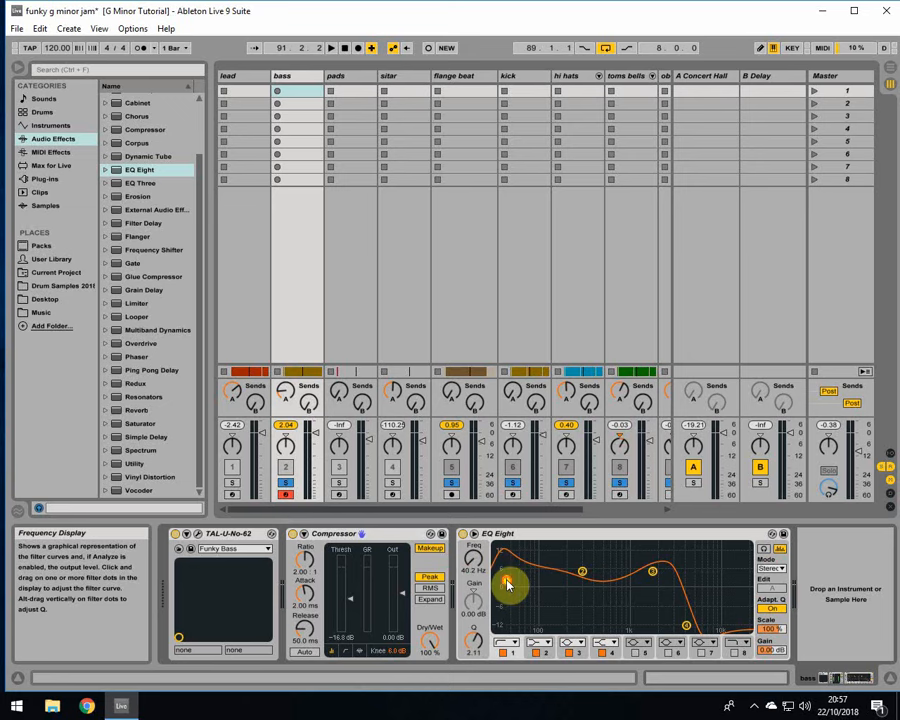
left_click(583, 574)
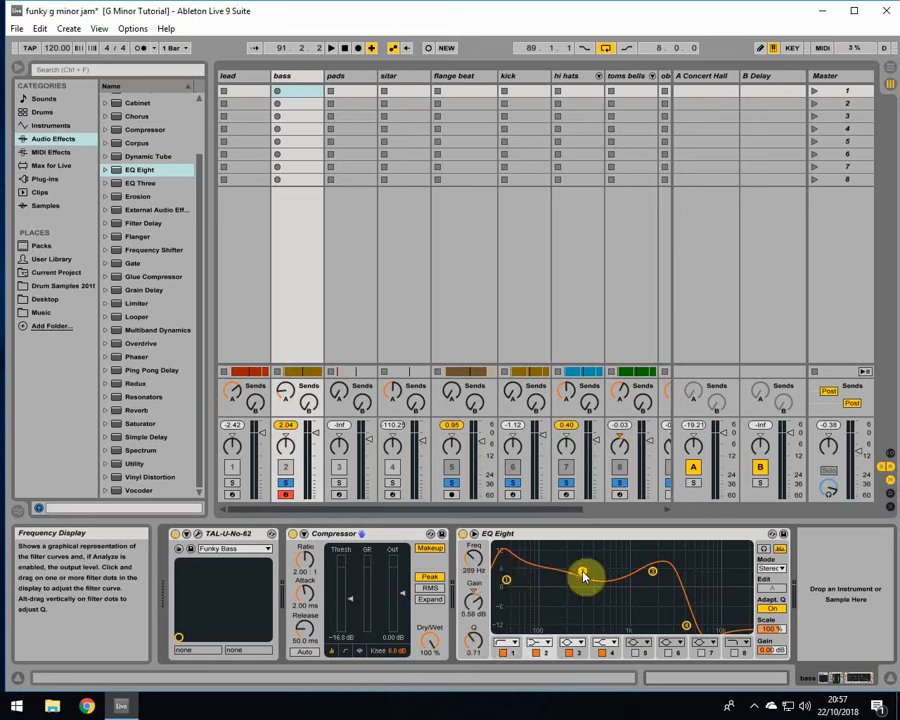
left_click(652, 573)
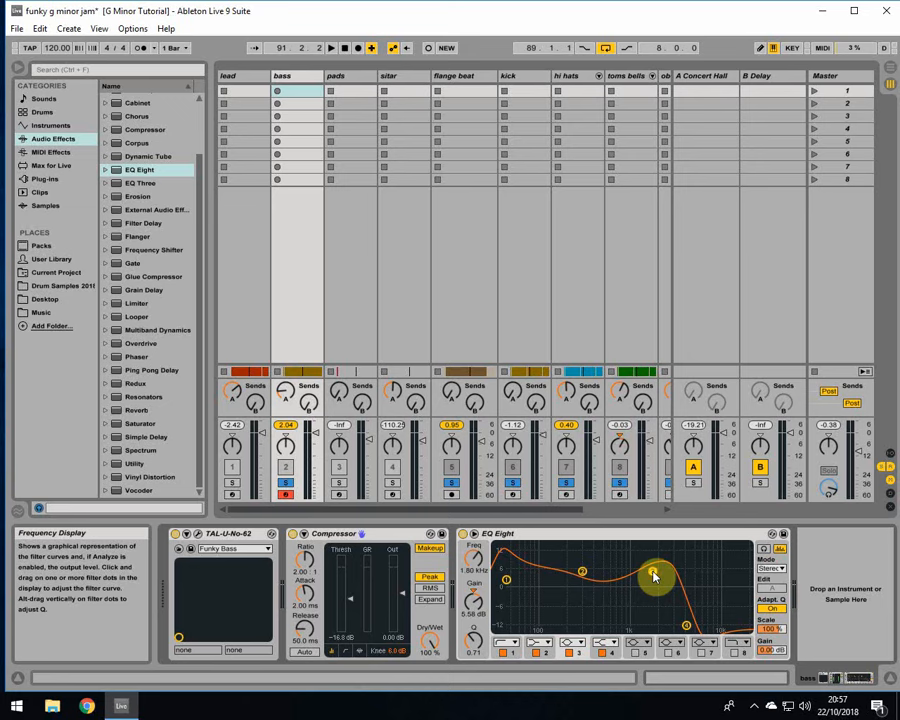
left_click(686, 626)
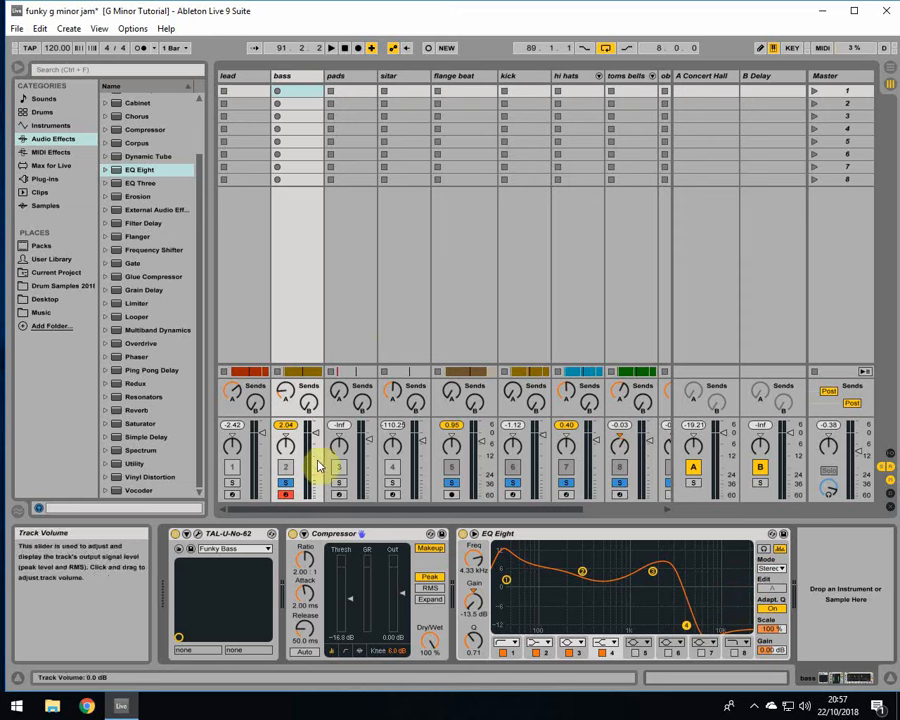
In the arrangement, move the eight-bar loop to start at bar 81 and place the insert marker at the 7 pads clip.
key("Tab")
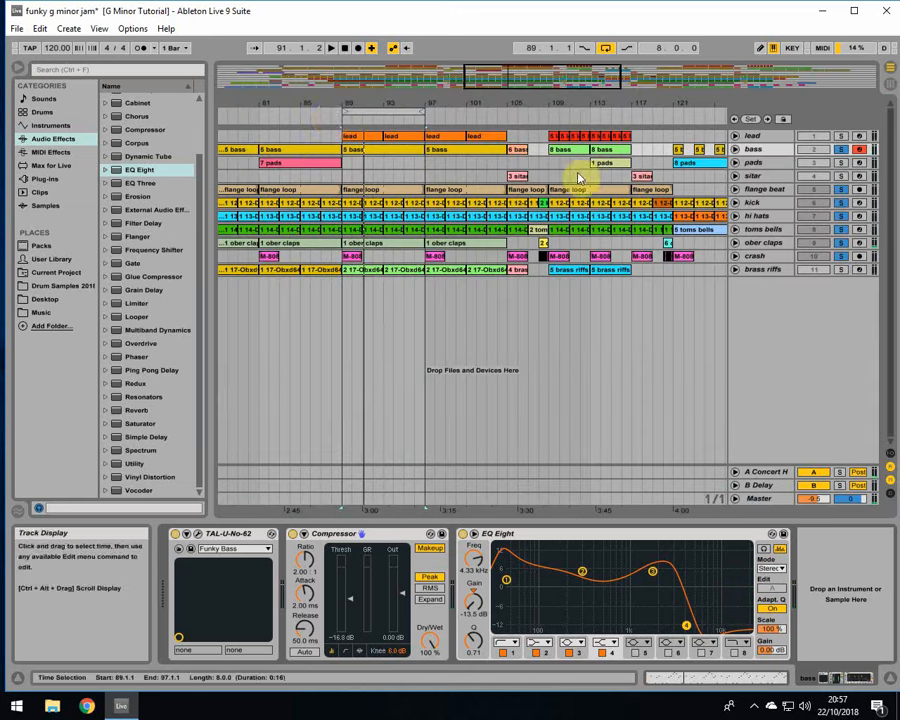
left_click_drag(376, 112, 286, 116)
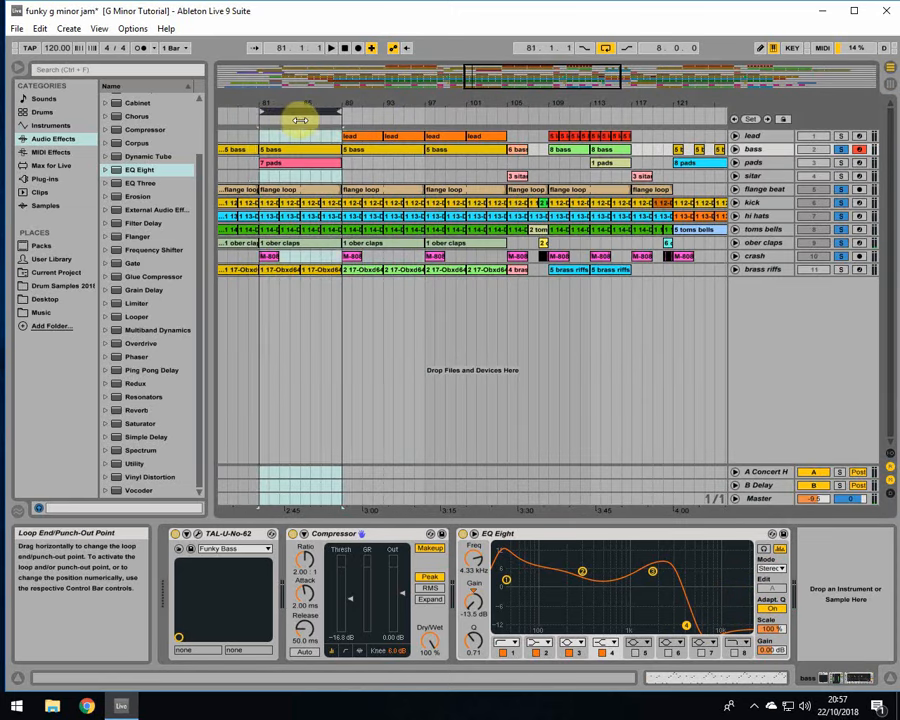
left_click(261, 164)
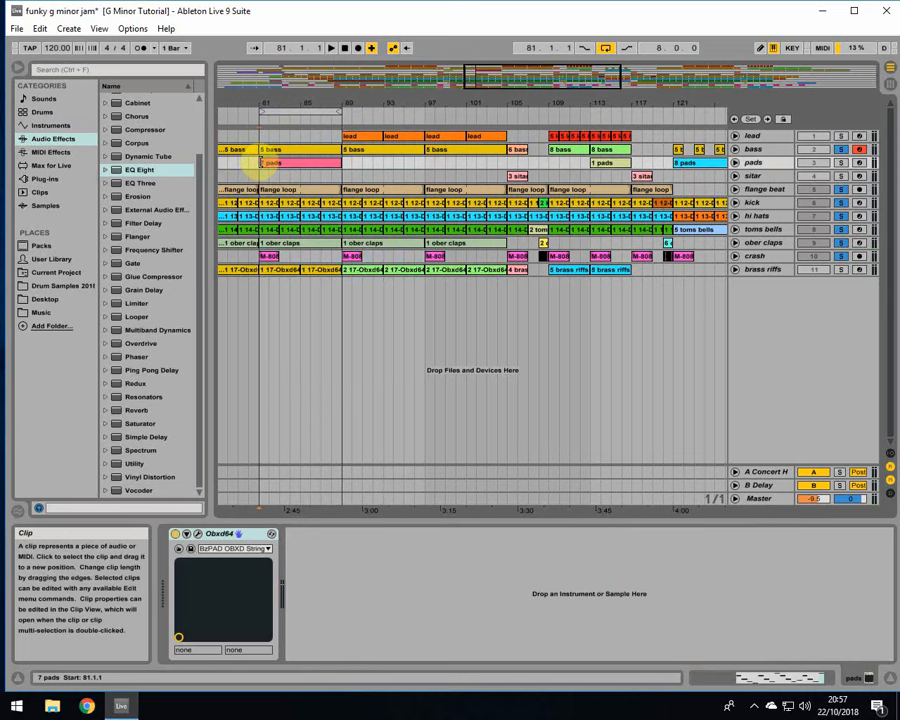
Look over the pads clips, arm the pads track and play the loop from bar 81.
left_click_drag(341, 104, 343, 88)
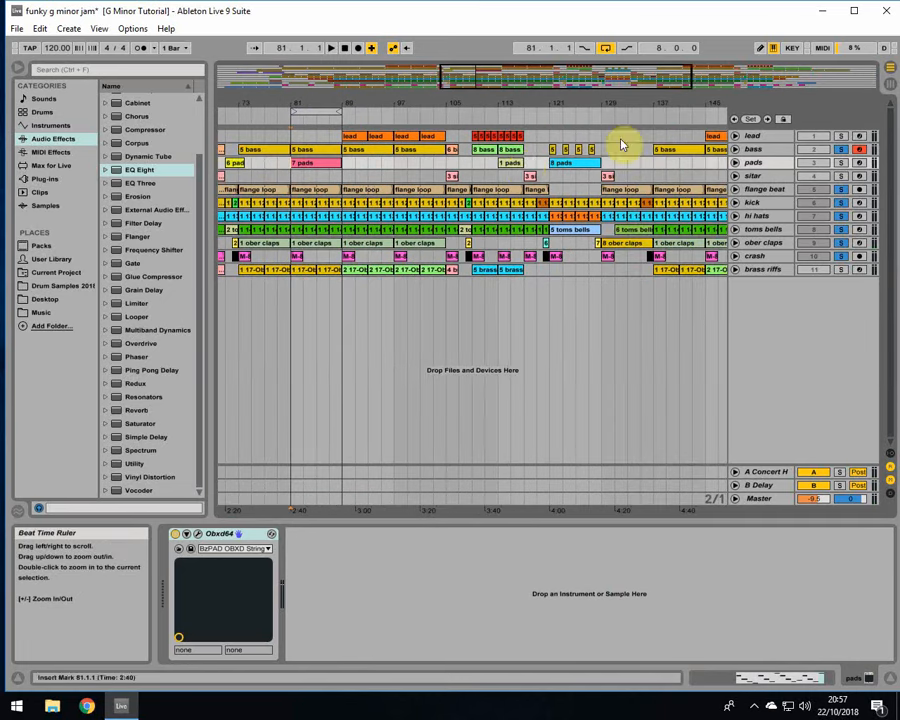
left_click(553, 150)
left_click(512, 164)
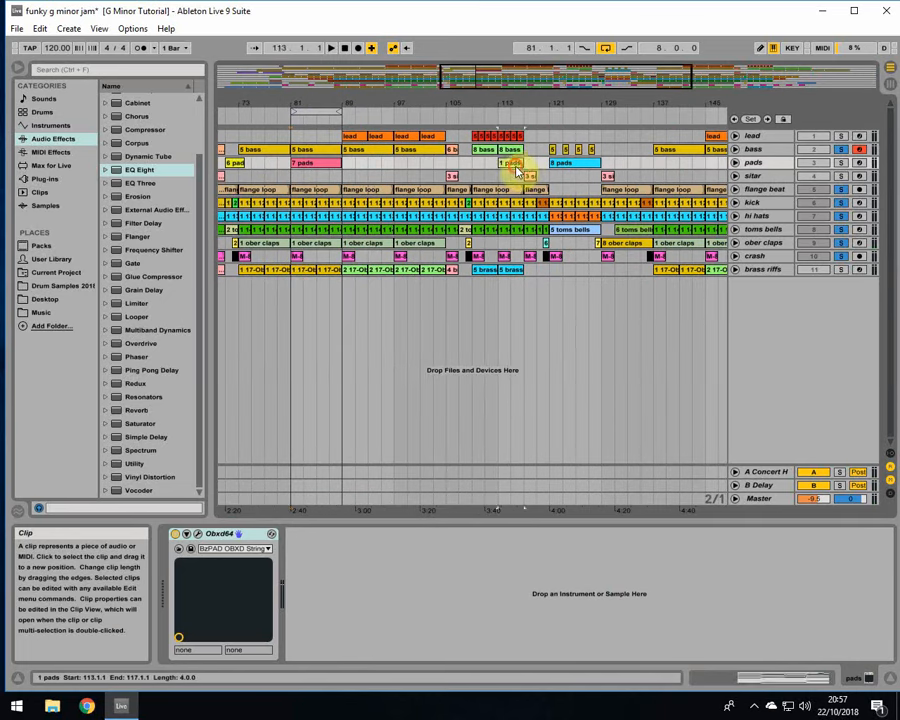
left_click(320, 170)
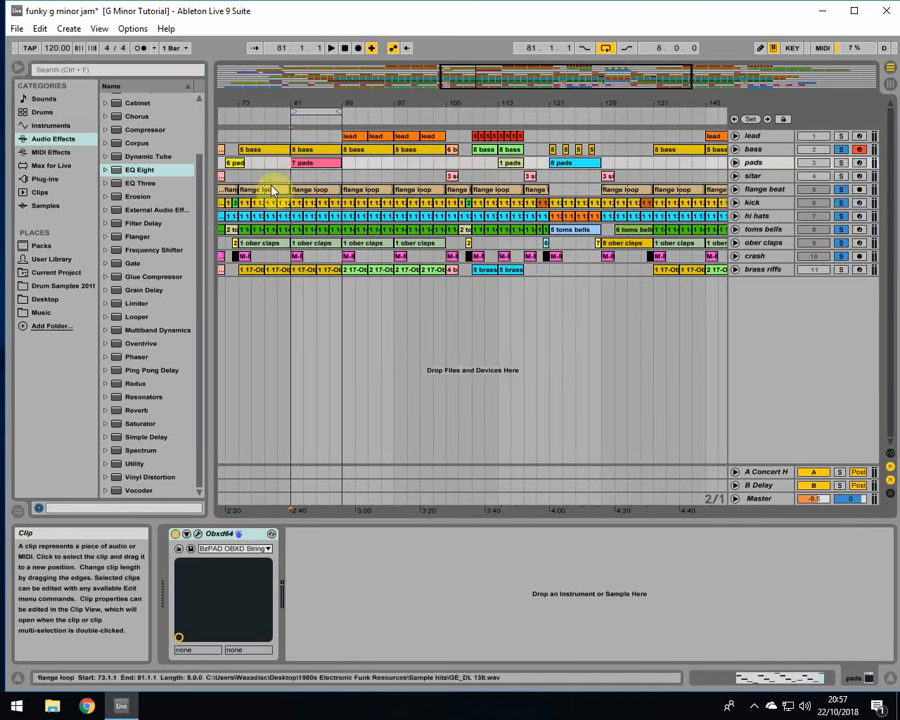
left_click(859, 162)
key("space")
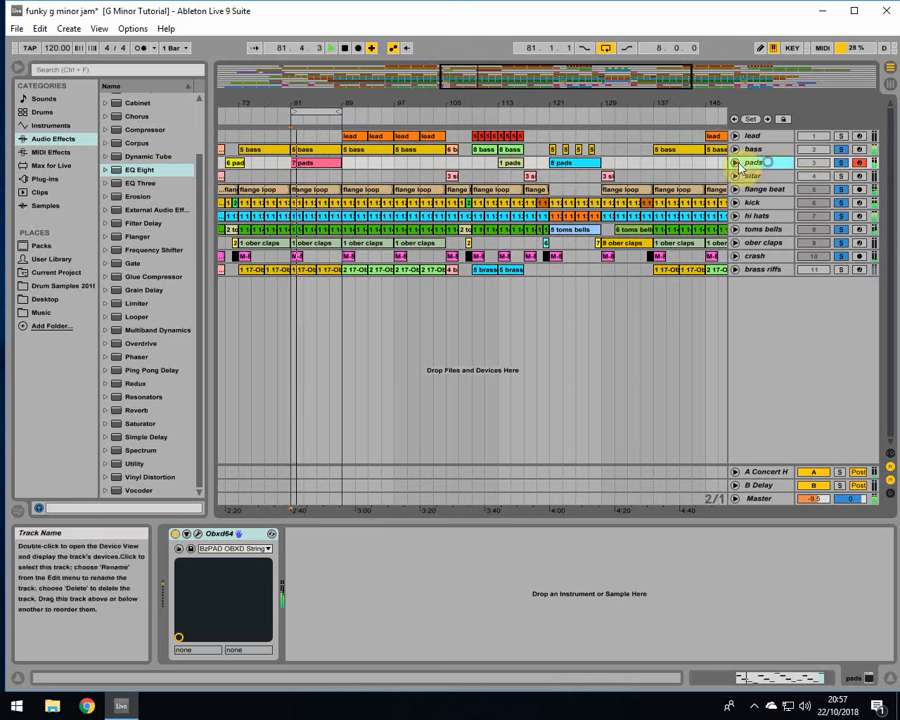
Solo the pads track and balance it against the bass, setting pads volume to -3.0 dB and bass volume to -1.0 dB.
left_click(841, 163)
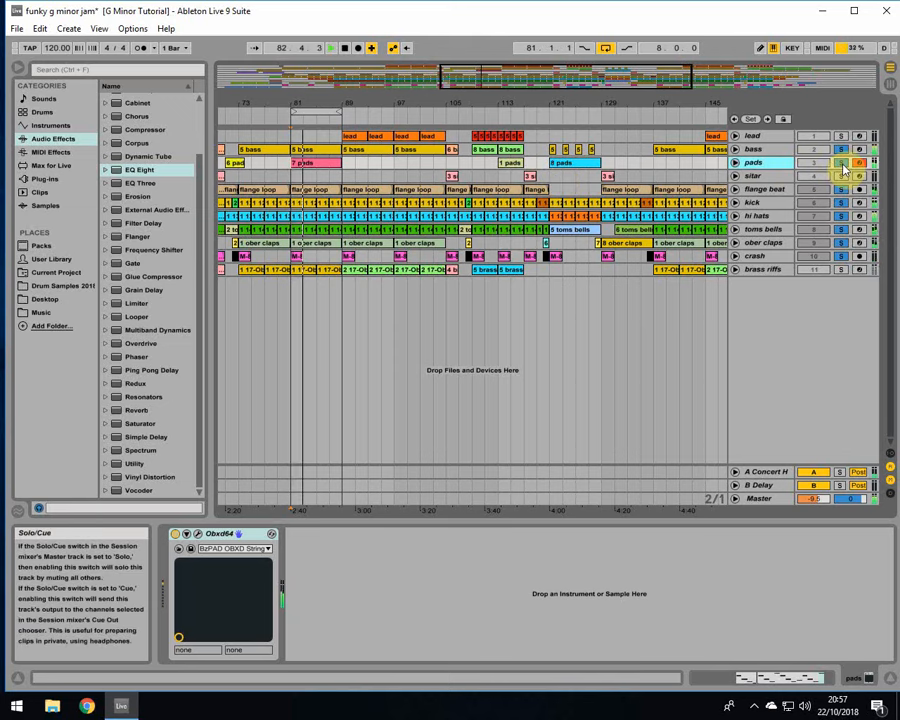
left_click(888, 84)
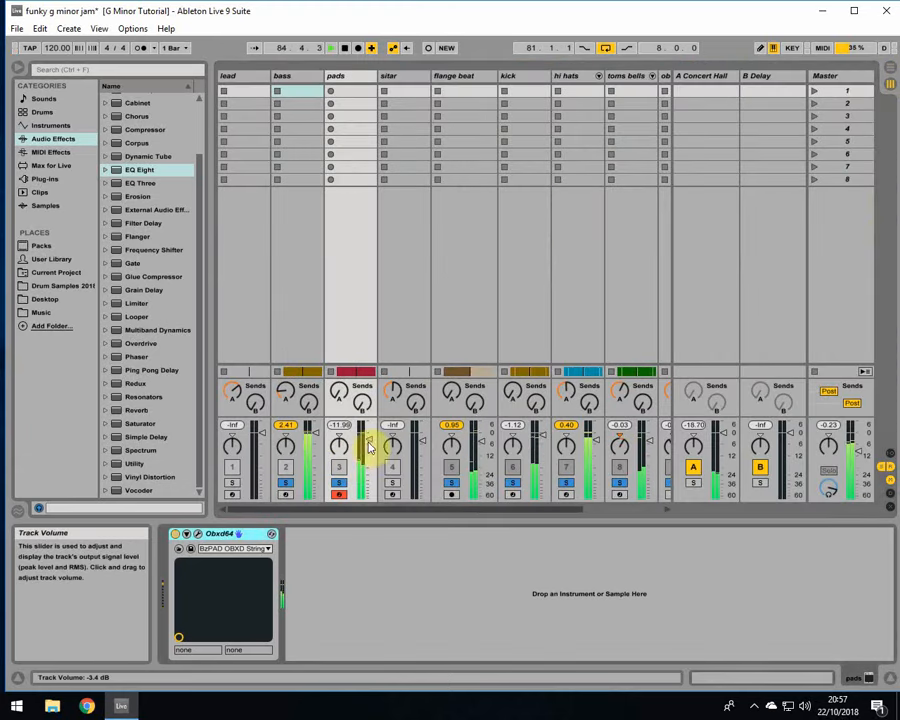
left_click_drag(369, 447, 369, 438)
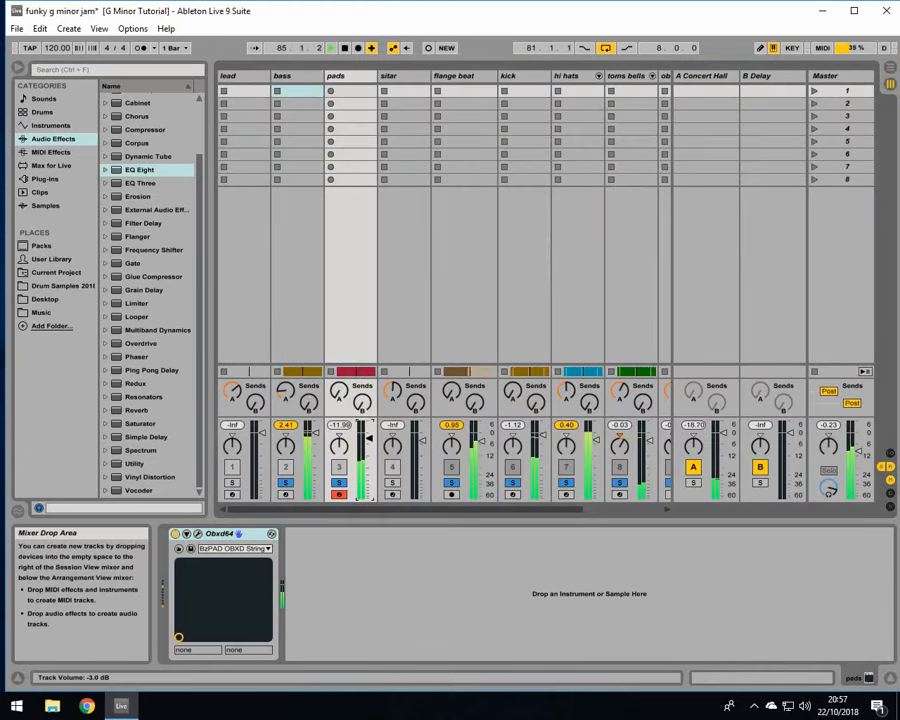
left_click(316, 433)
key("space")
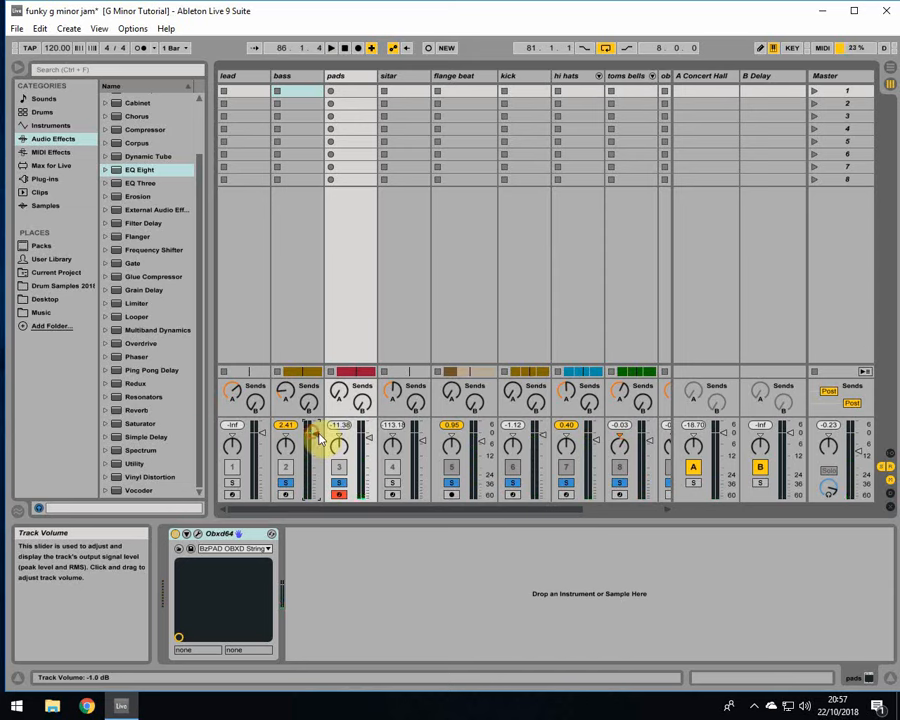
key("space")
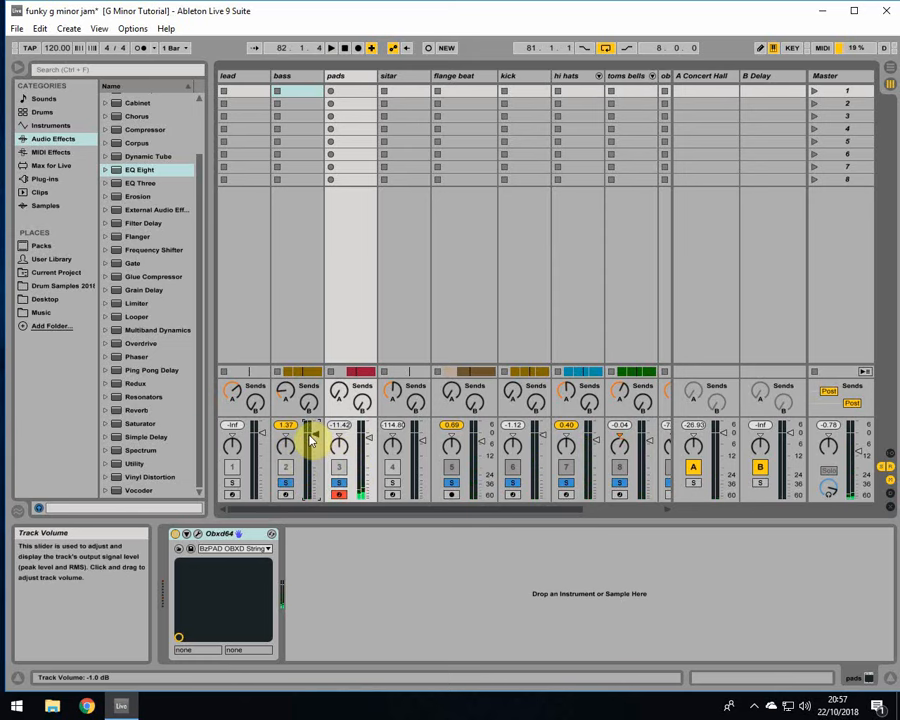
Solo only the pads track and add an EQ Eight after its Obxd64 instrument.
left_click(339, 483)
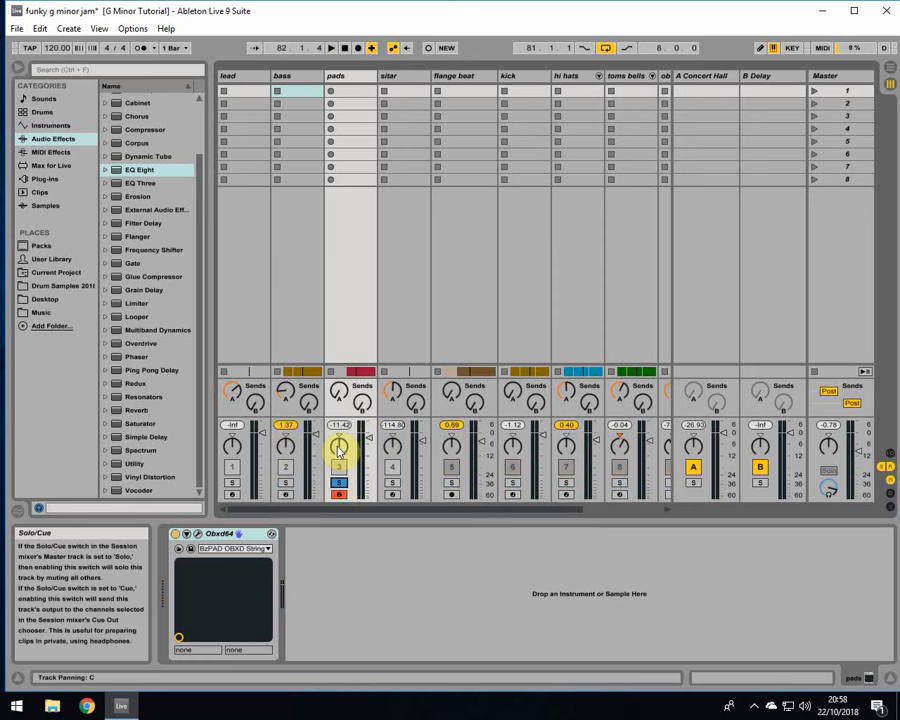
left_click(350, 574)
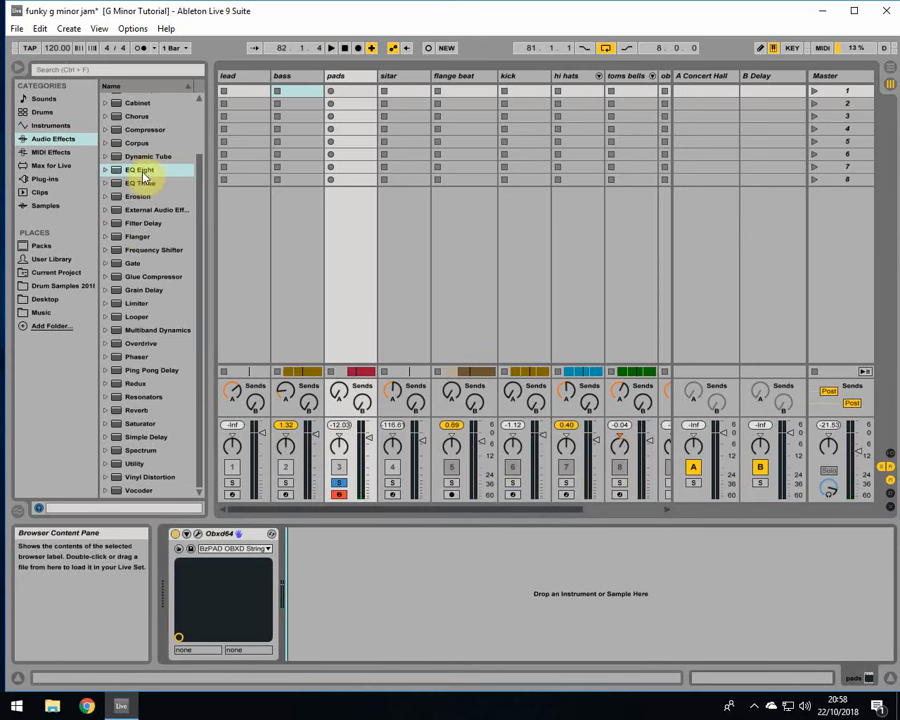
left_click_drag(145, 178, 388, 575)
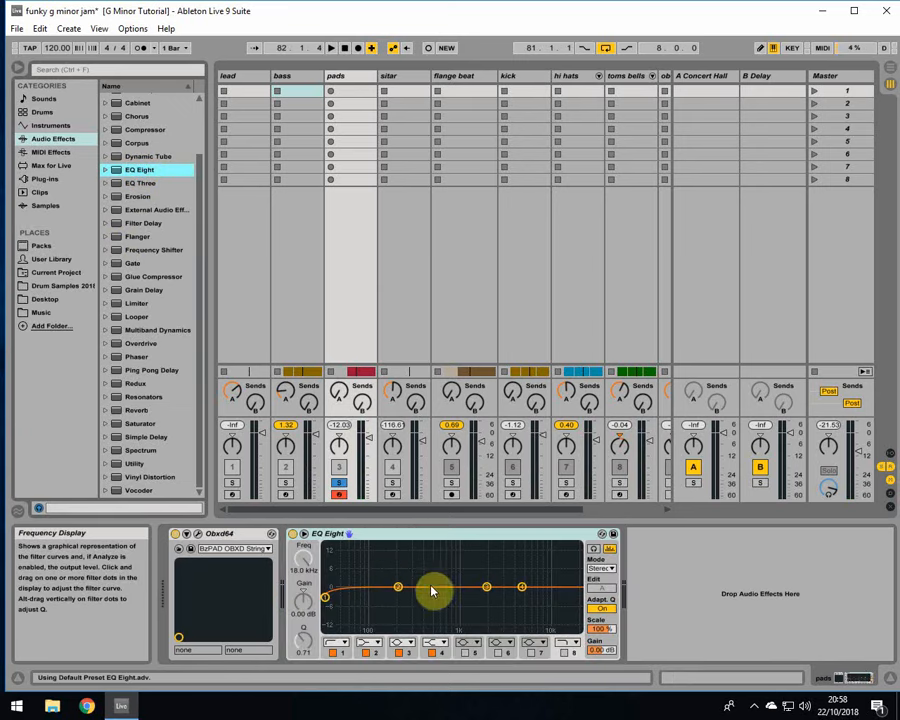
During playback, shape the pads EQ with a 295 Hz low cut, band 2 cut, slight band 3 dip and 4.59 dB band 4 boost.
key("space")
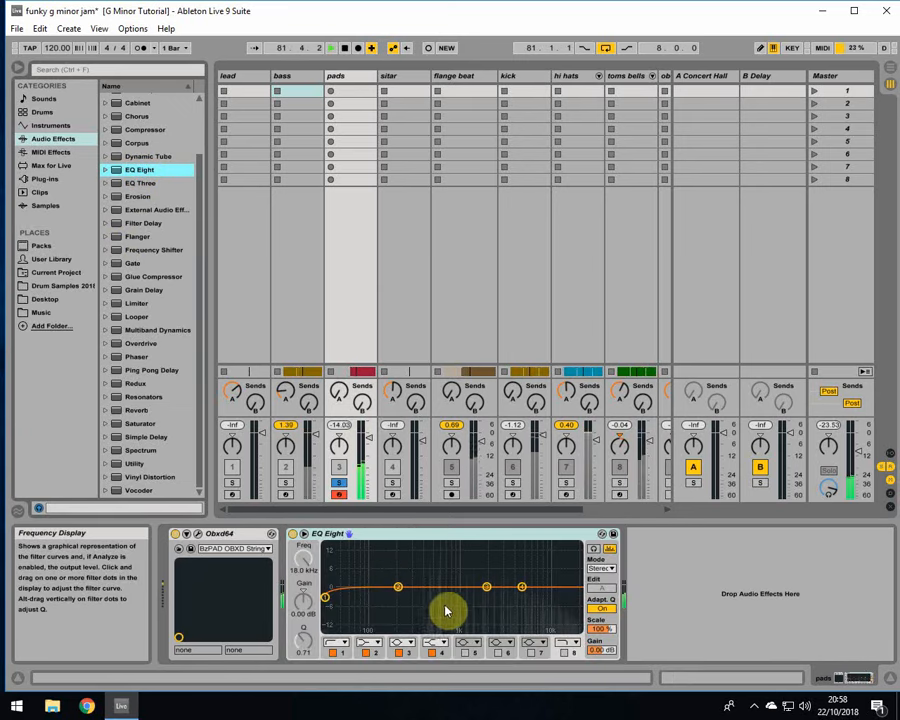
left_click_drag(523, 590, 500, 591)
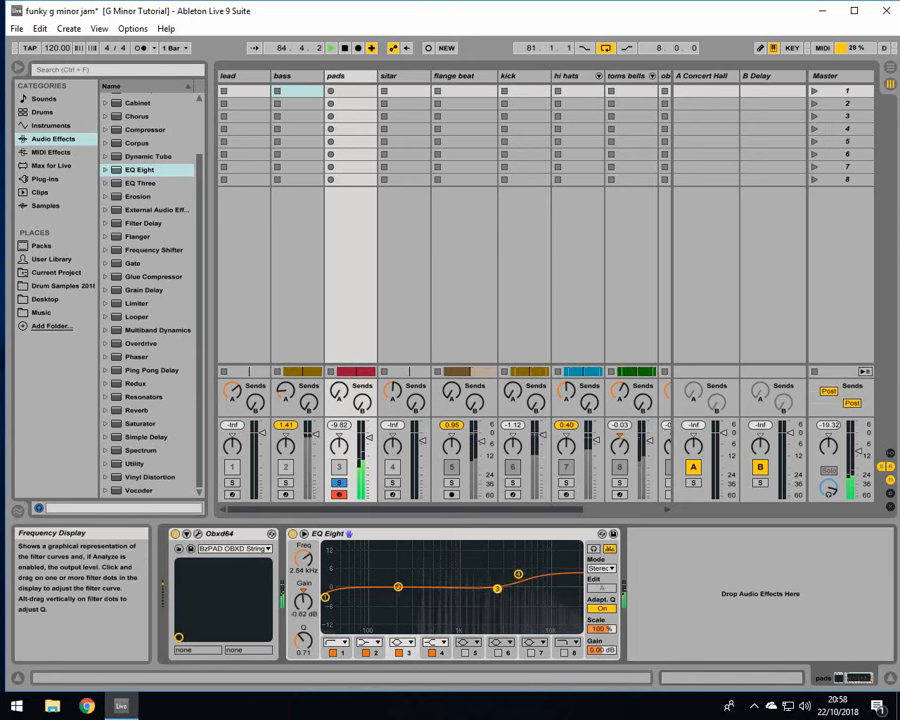
left_click_drag(400, 593, 424, 606)
left_click_drag(326, 598, 412, 592)
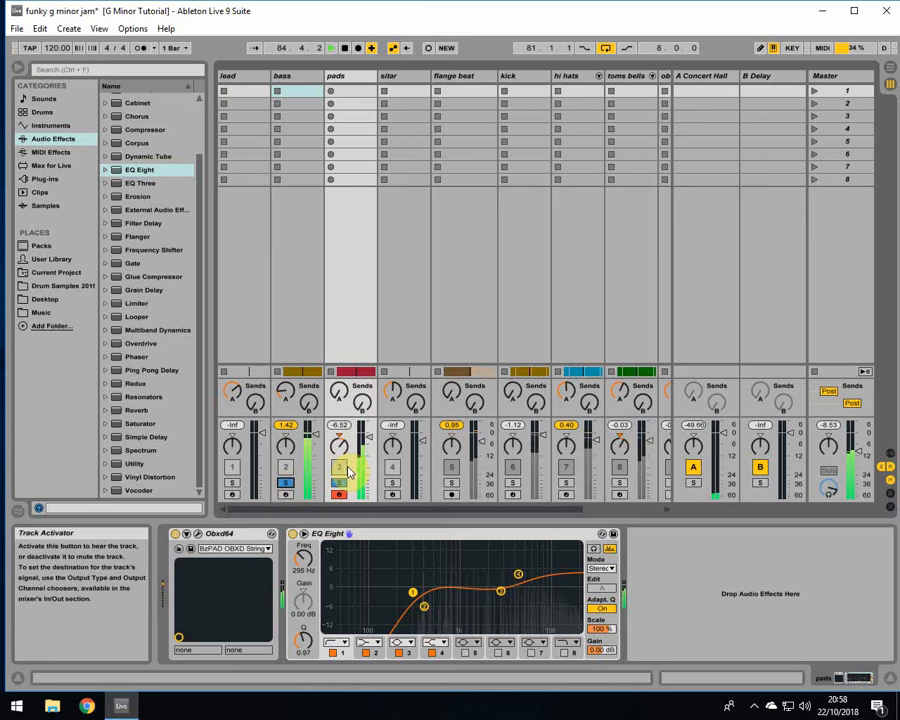
Solo the kick with bass and pads, review pads EQ bands 2 to 4, and set band 4 to 4.83 kHz.
left_click(510, 486)
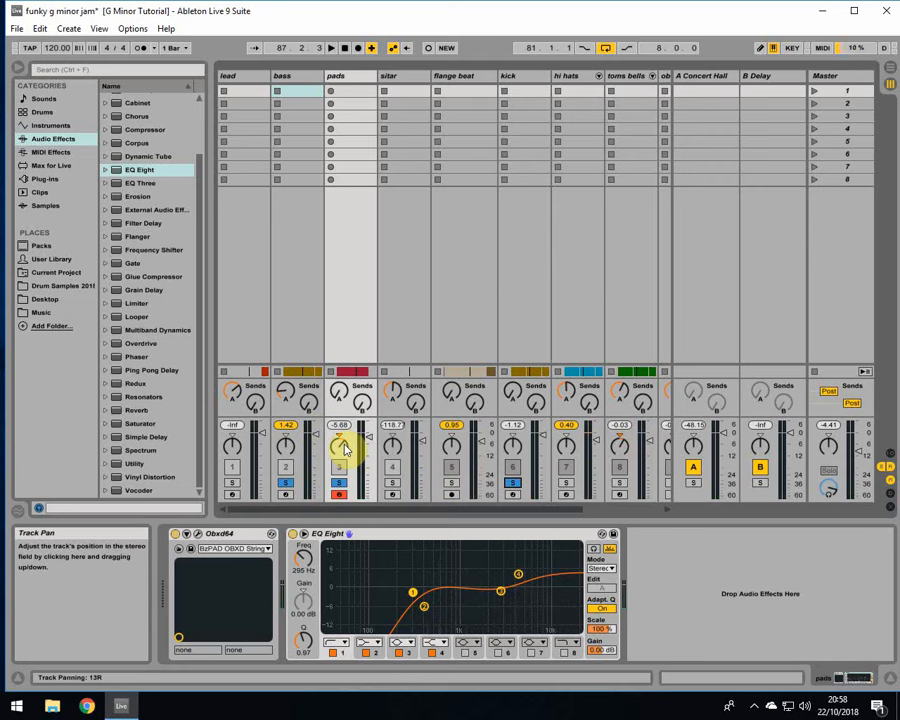
left_click(425, 608)
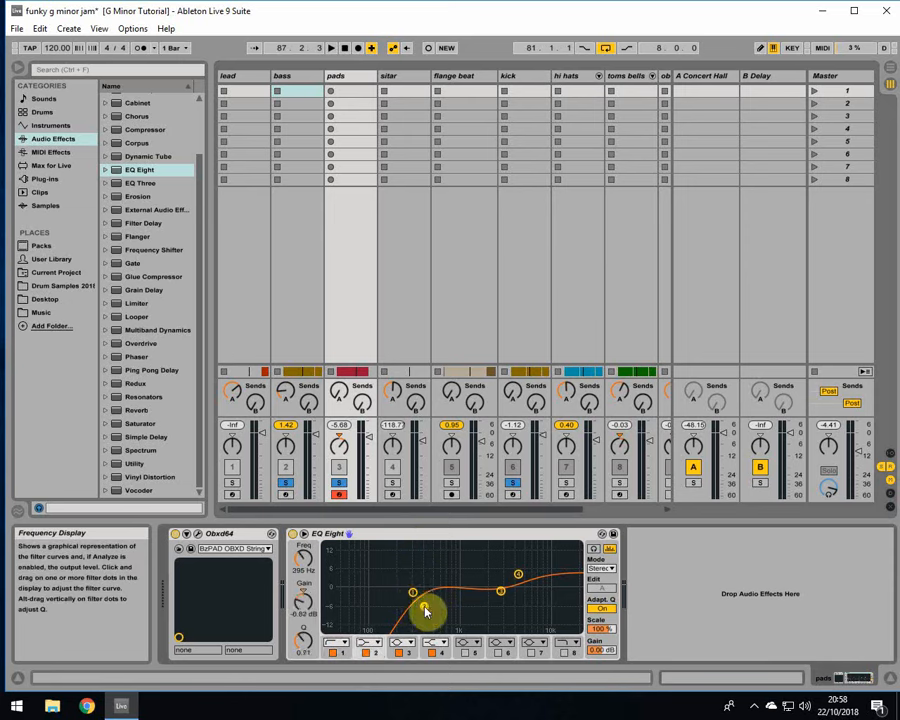
left_click(502, 594)
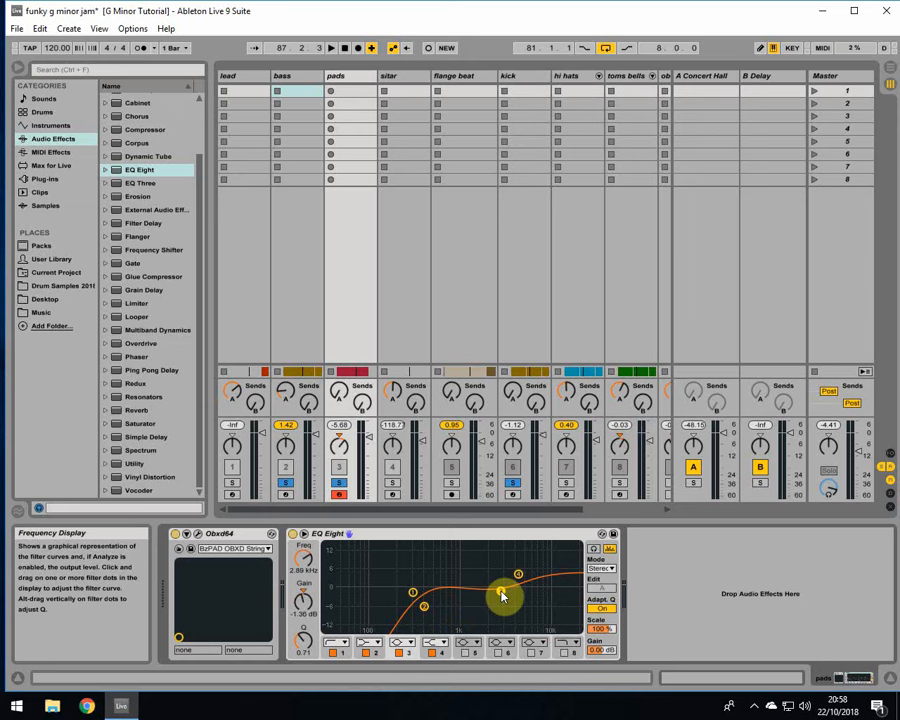
left_click(518, 576)
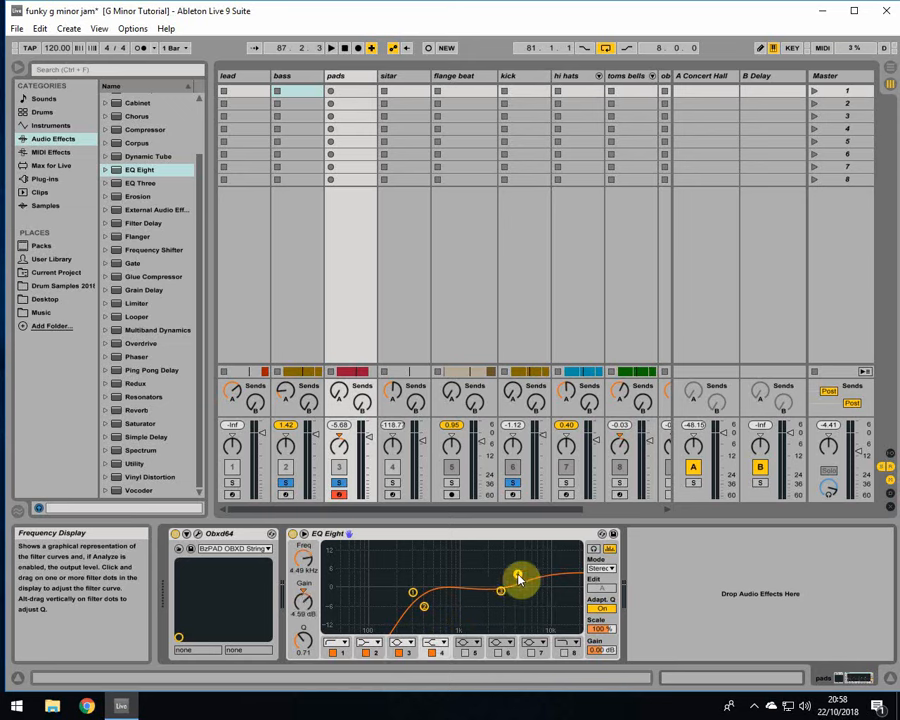
left_click_drag(518, 578, 521, 579)
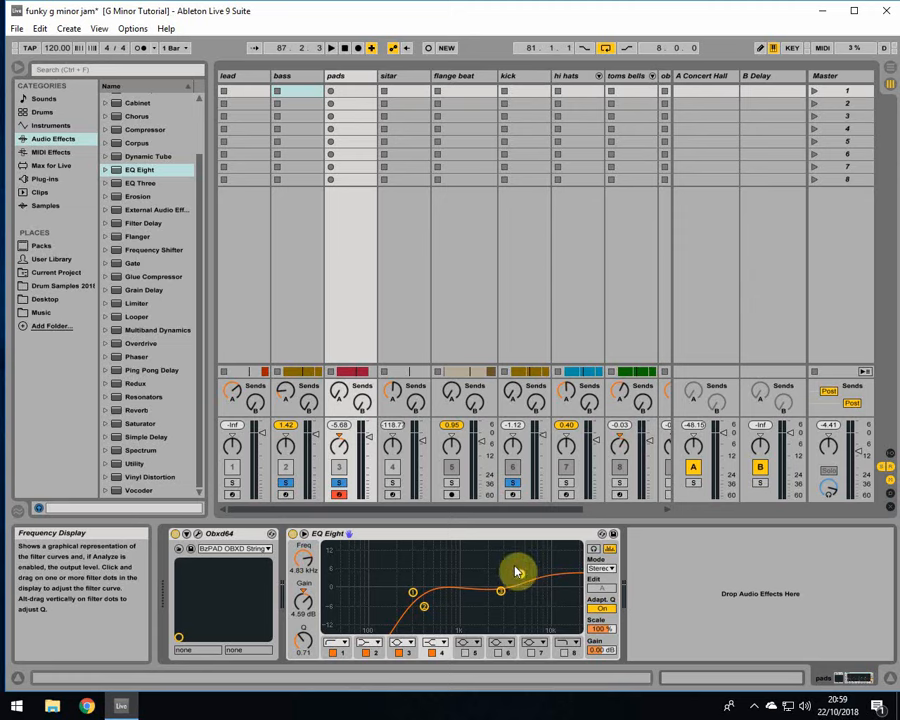
Play the 1 pads clip from bar 113, lower the EQ's band 1 cutoff and set band 2 to 491 Hz at -4.09 dB.
left_click(884, 70)
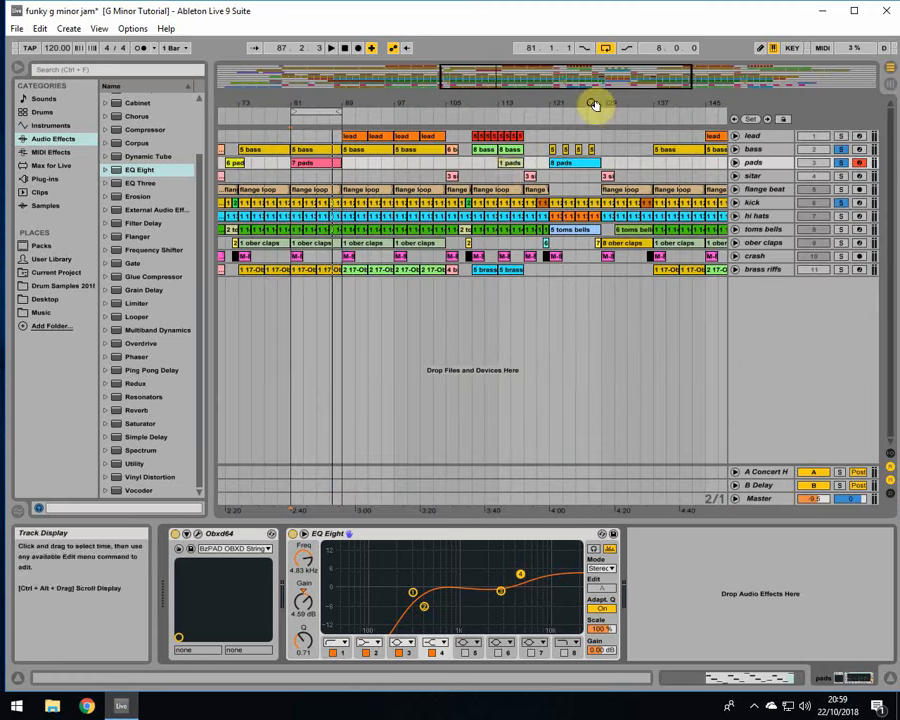
left_click(500, 170)
key("space")
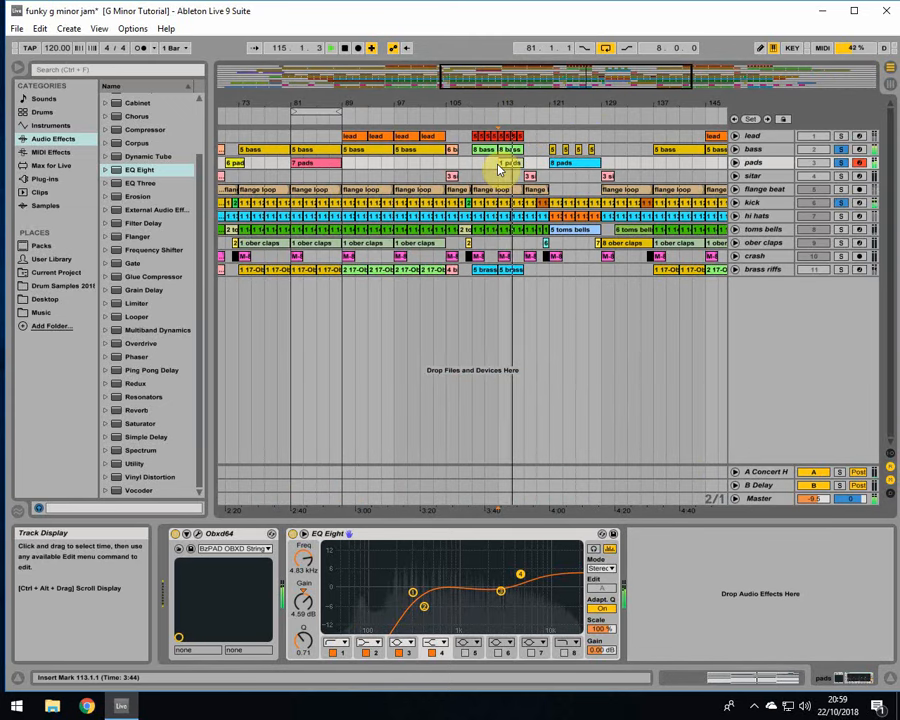
key("space")
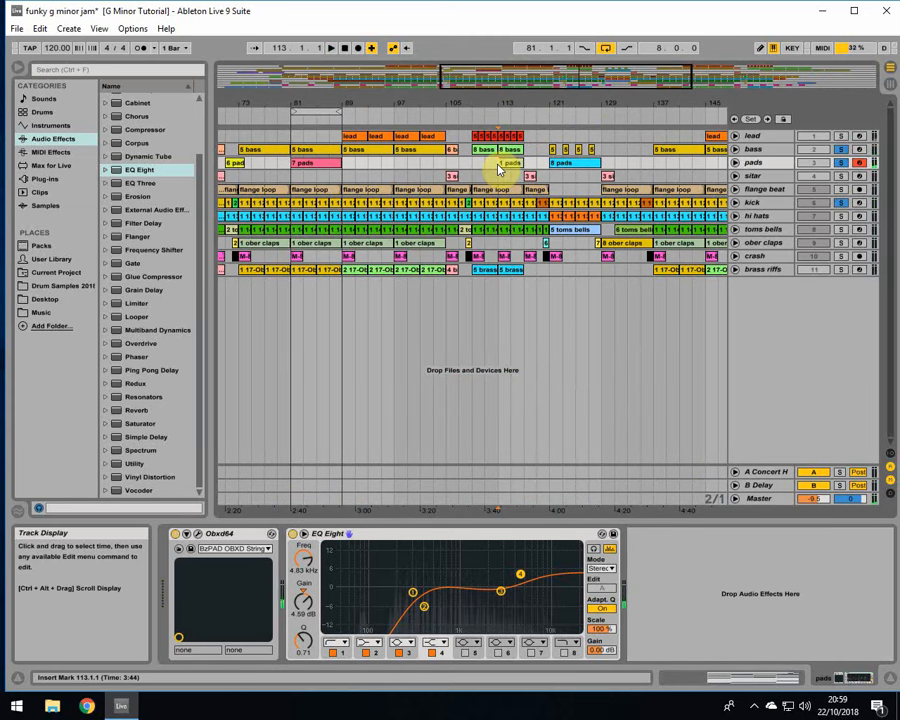
left_click_drag(413, 593, 433, 601)
key("space")
Compare the 7 pads clip at bar 81 with the 1 pads clip at bar 113 by playing each.
left_click(502, 166)
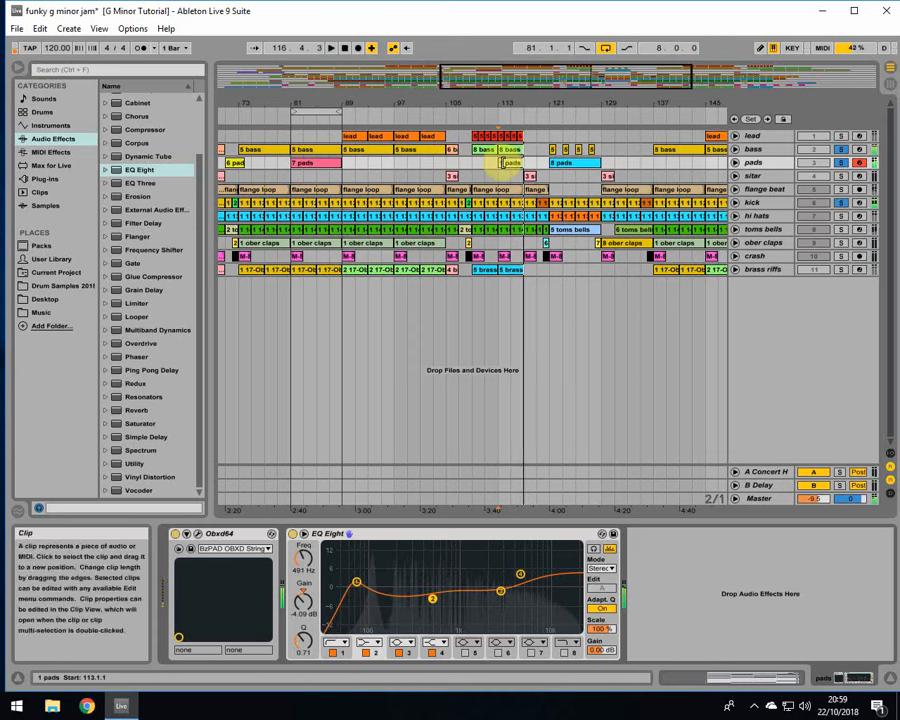
left_click(287, 168)
key("space")
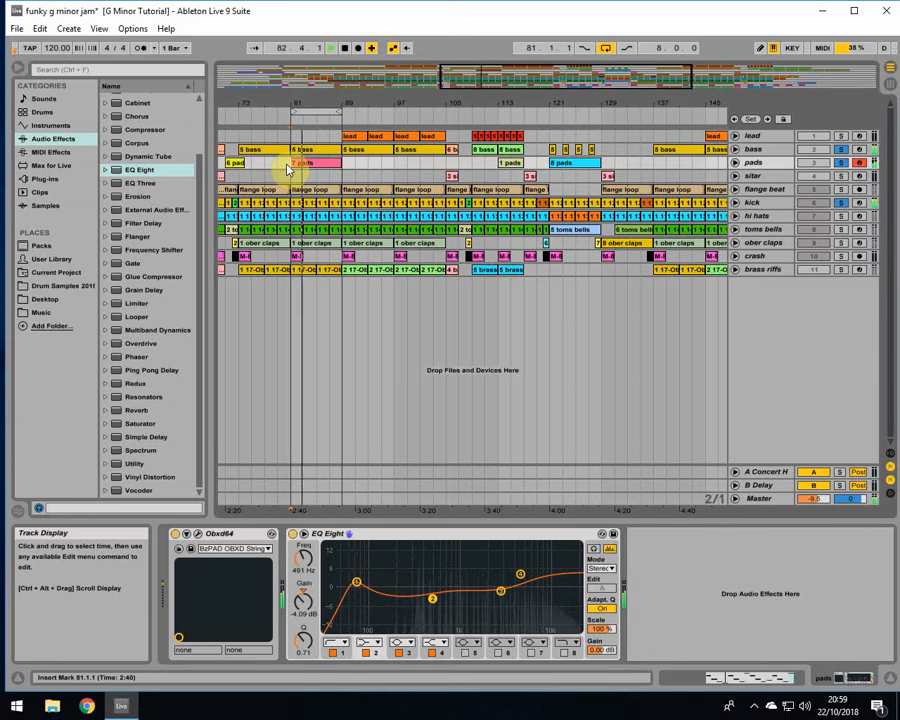
left_click(502, 164)
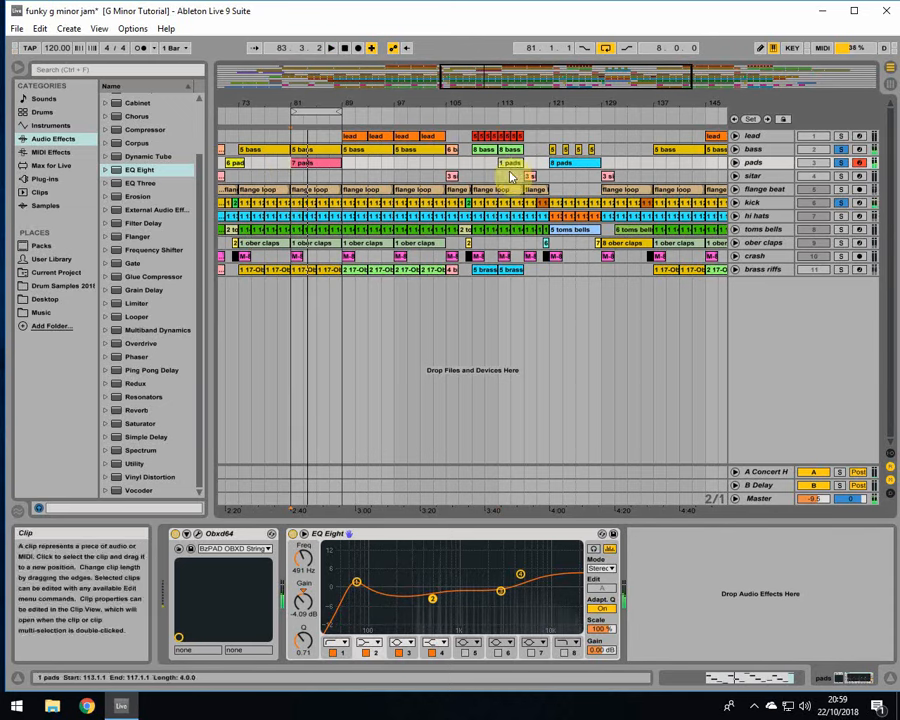
left_click(495, 168)
key("space")
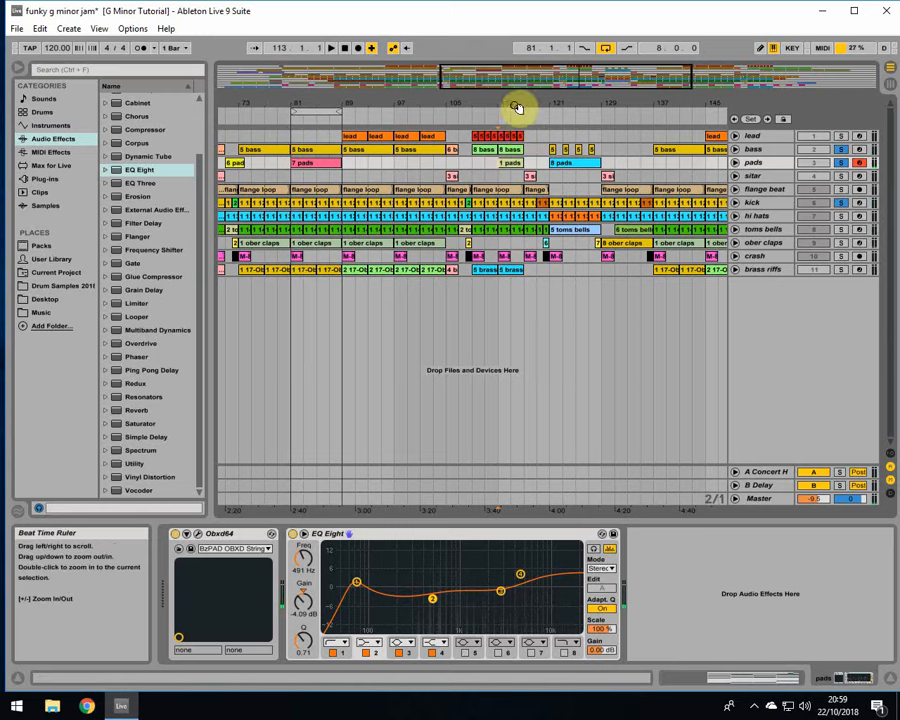
Duplicate the pads track in the arrangement, including its clips and devices.
left_click_drag(512, 104, 595, 104)
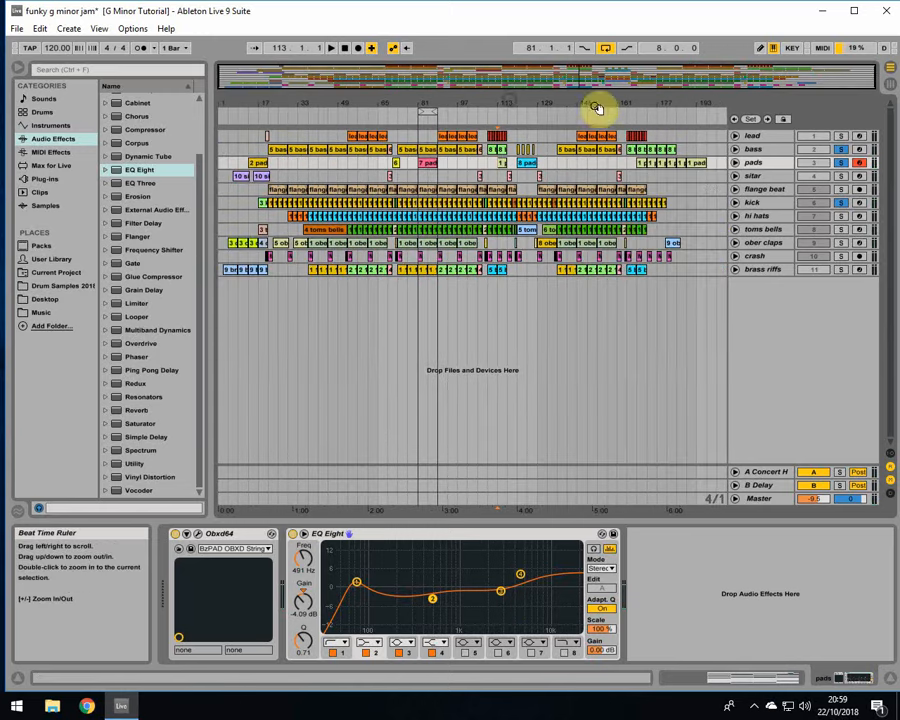
right_click(760, 168)
left_click(762, 164)
right_click(763, 163)
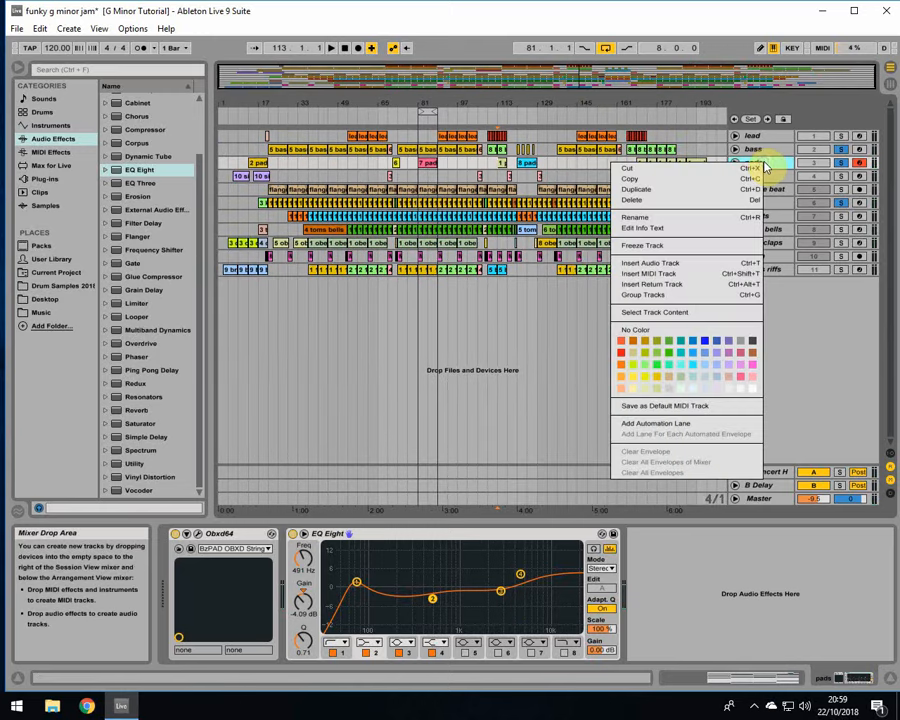
left_click(672, 190)
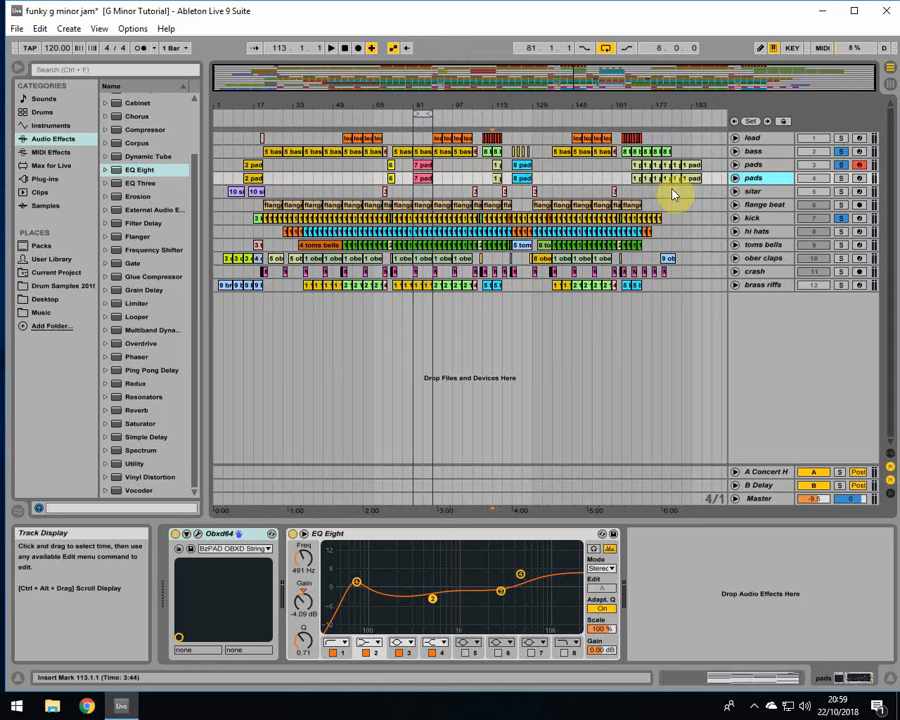
Rename the duplicated pads track as pads 2.
right_click(752, 180)
left_click(655, 234)
type("pads 2")
key("Return")
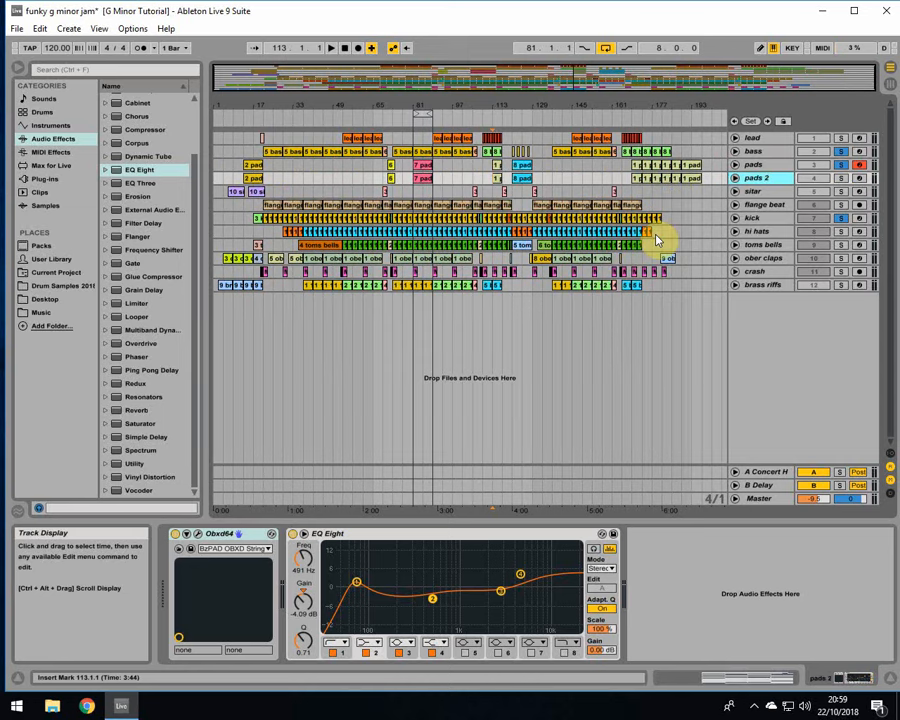
Delete the 1 pads clips from the pads 2 track, both those after bar 137 and the one at bar 113.
left_click(706, 183)
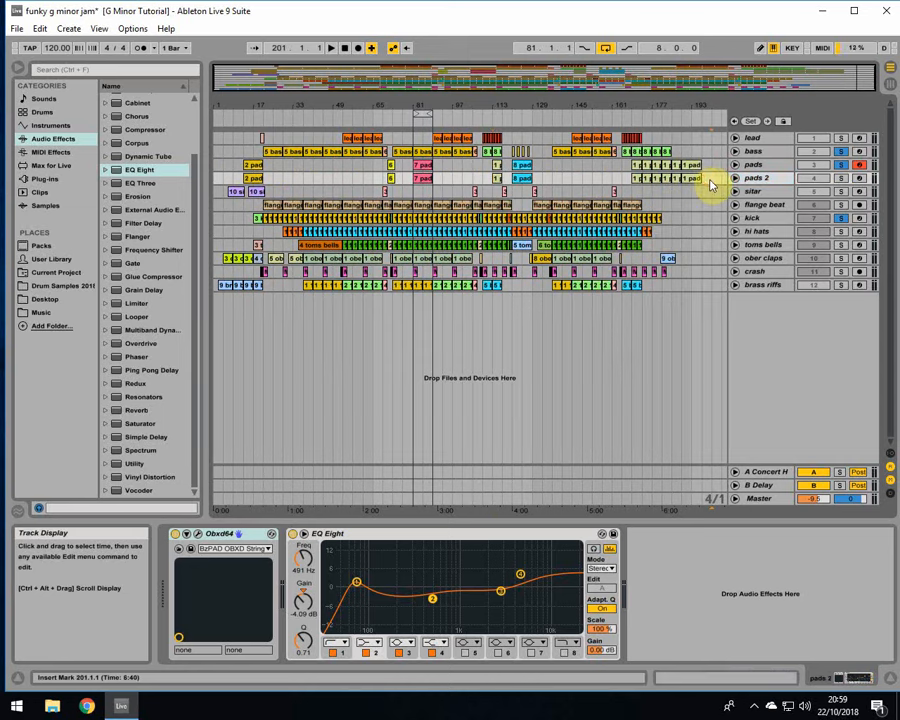
left_click_drag(710, 183, 676, 186)
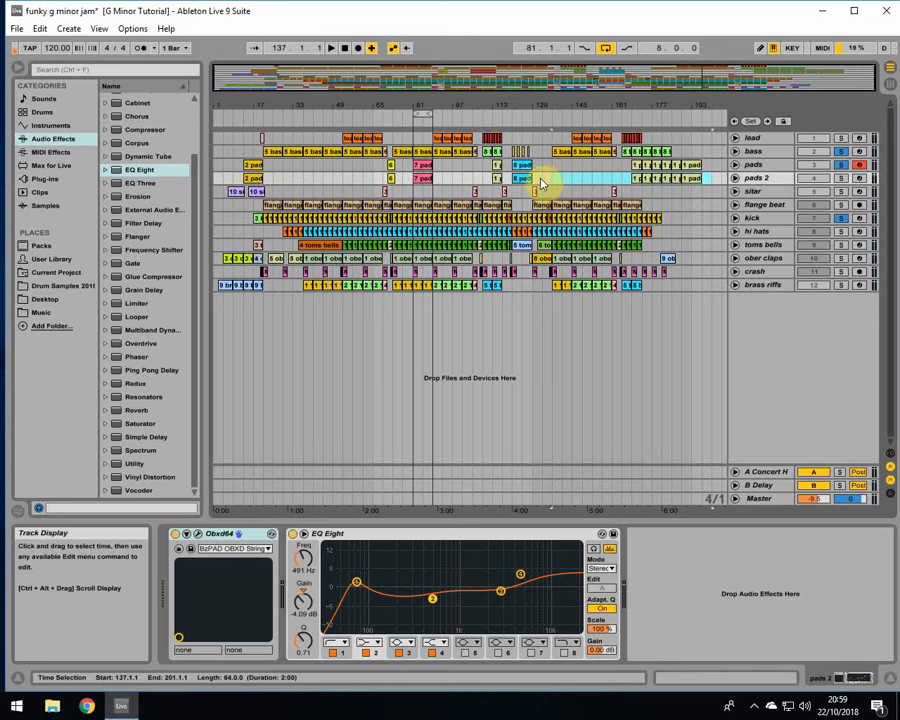
left_click_drag(540, 183, 551, 183)
left_click(497, 179)
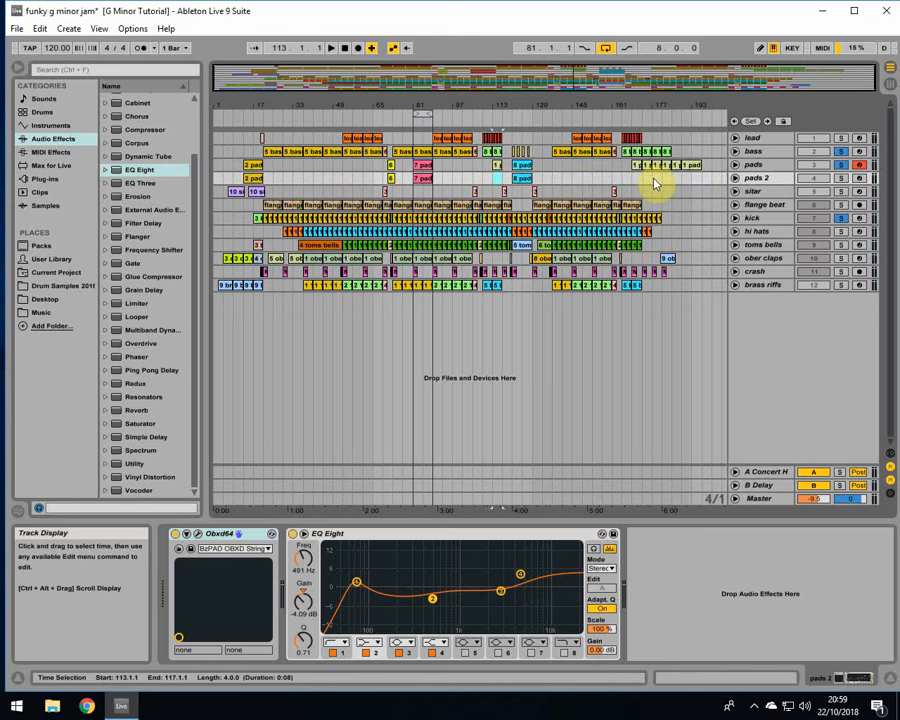
Delete the 8 pads, 7 pads, 6 pads and 2 pads clips from the pads track, keeping their copies on pads 2.
left_click(520, 176)
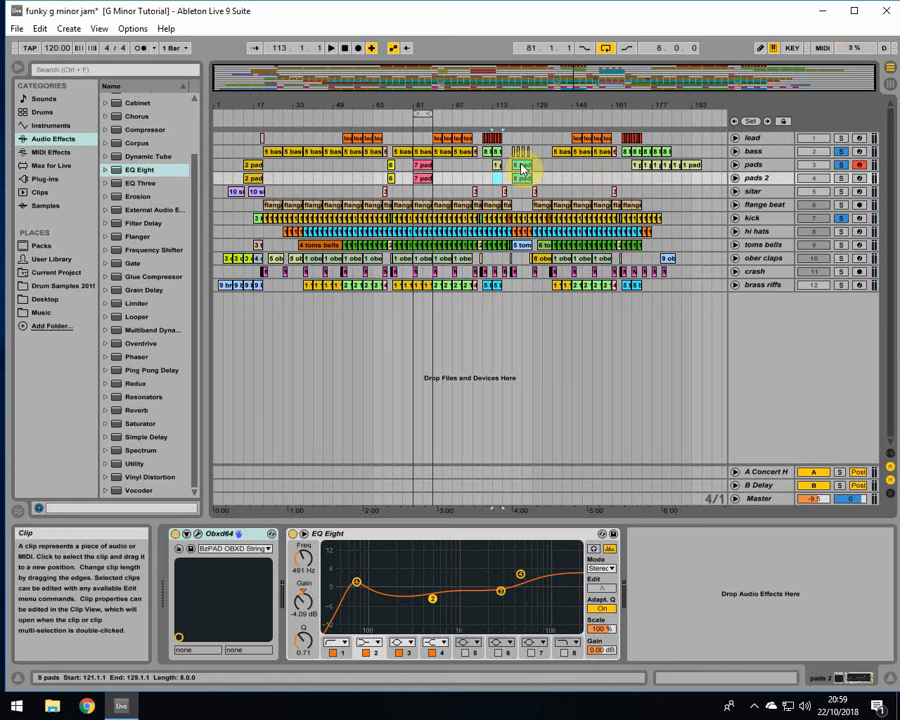
left_click(520, 167)
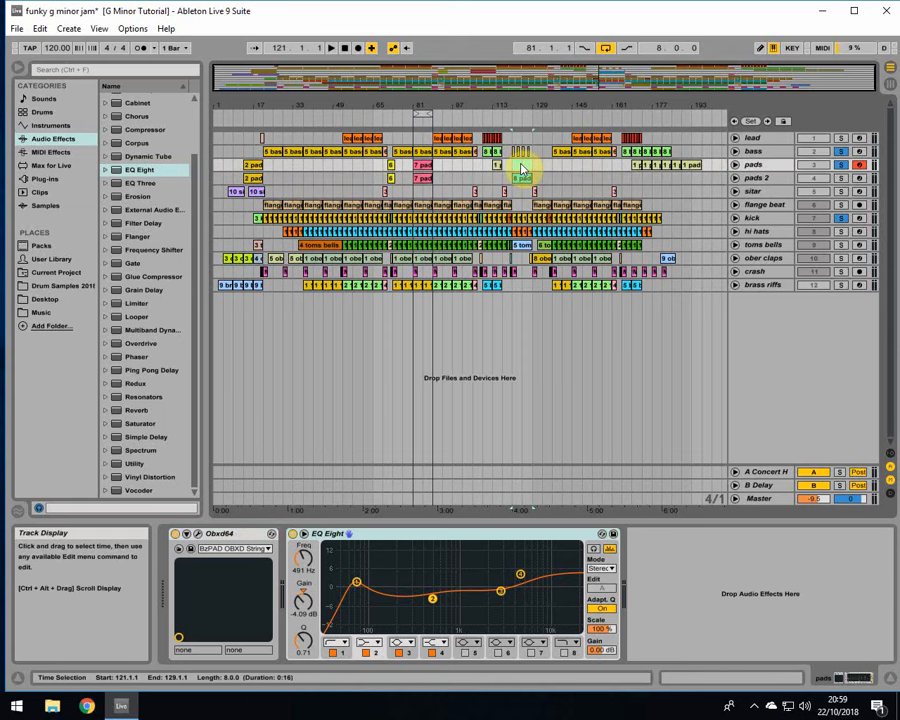
left_click_drag(520, 167, 420, 166)
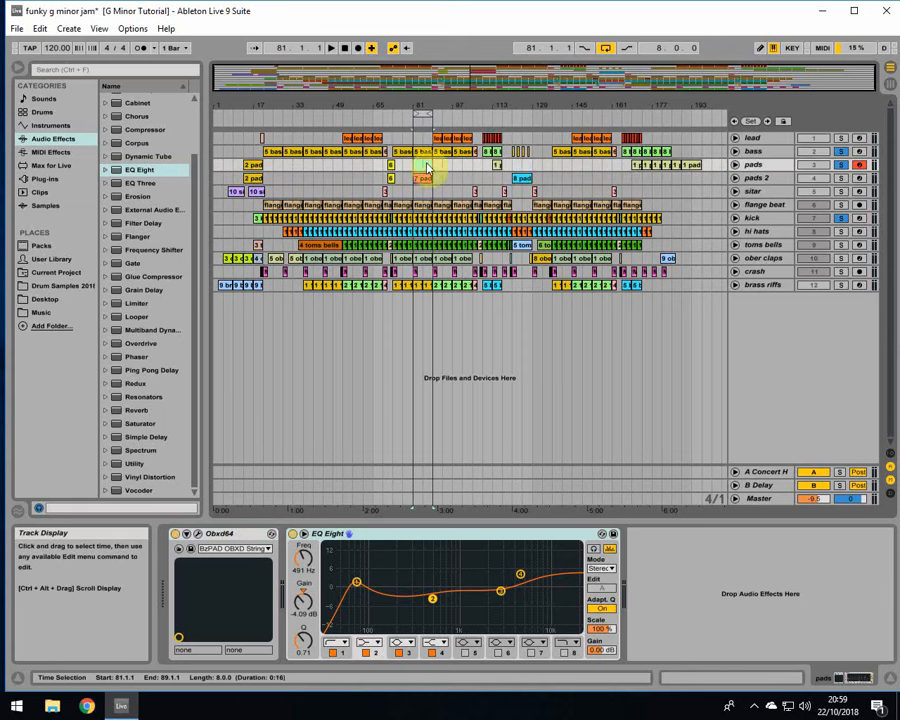
left_click(390, 166)
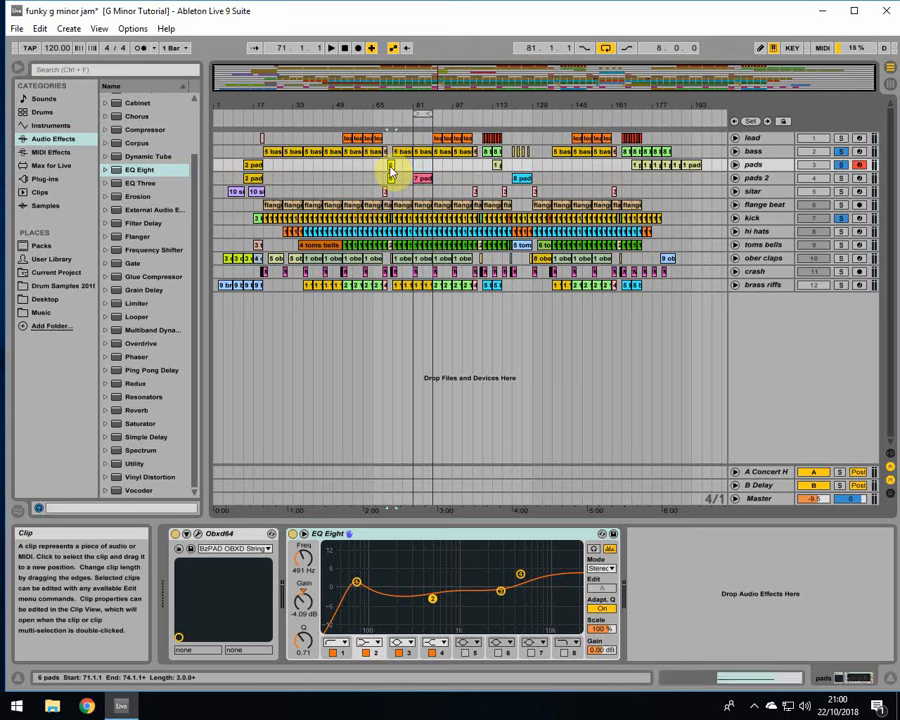
left_click(258, 165)
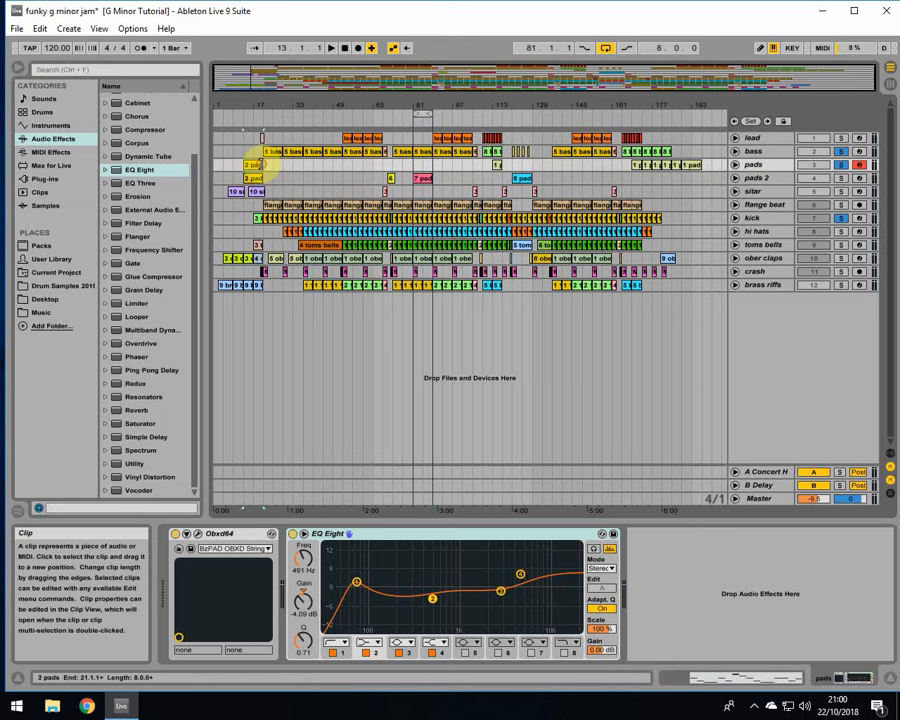
key("Delete")
Play the 2 pads clip on the pads 2 track from bar 13 with only that track soloed.
left_click(240, 179)
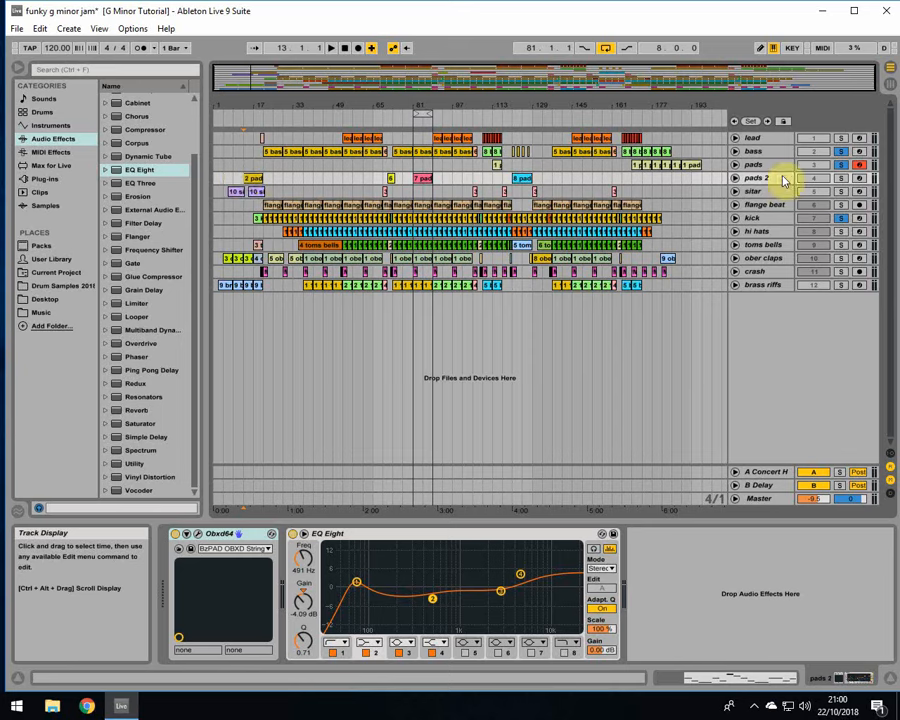
left_click(735, 179)
left_click(735, 179)
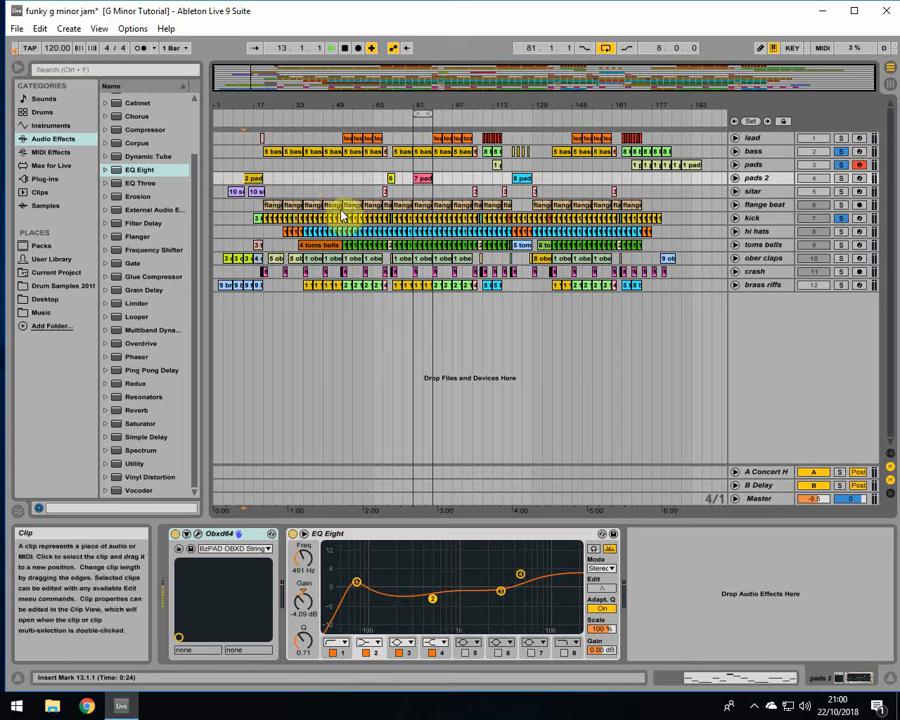
key("space")
left_click_drag(246, 105, 246, 150)
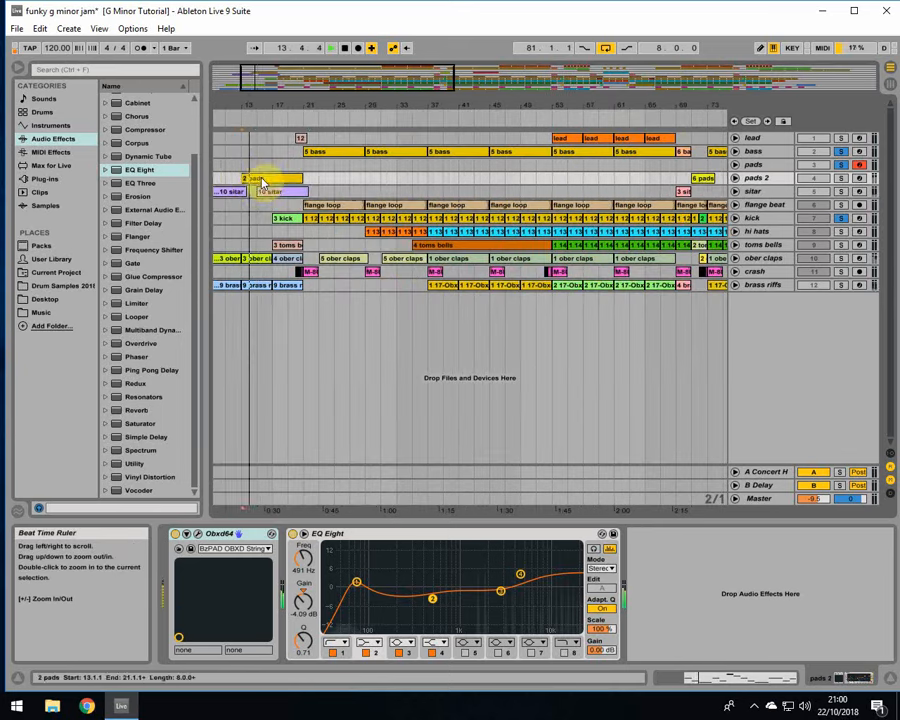
left_click(260, 191)
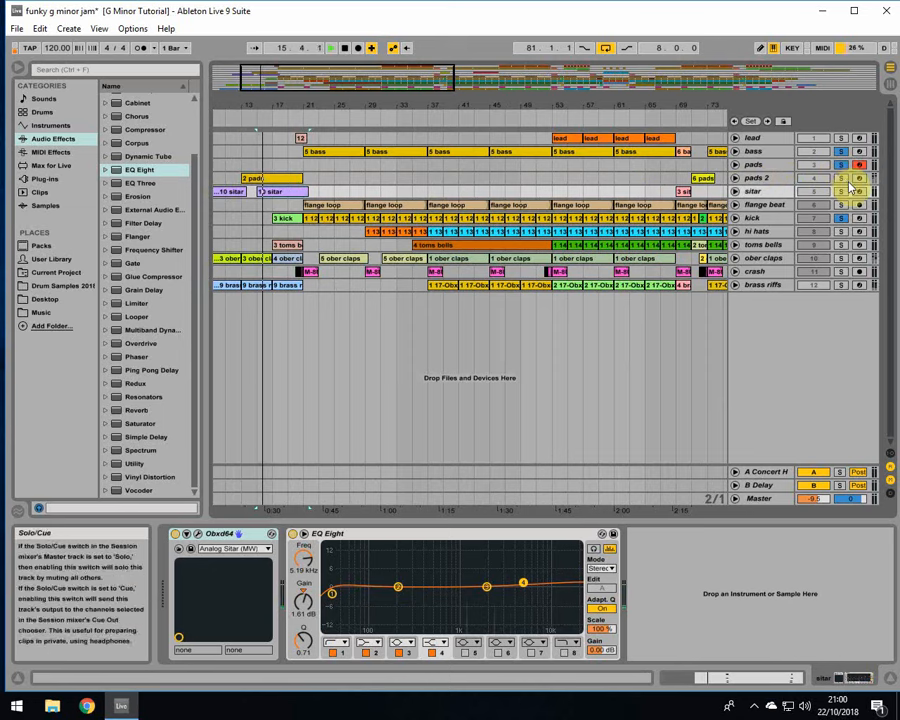
left_click(267, 180)
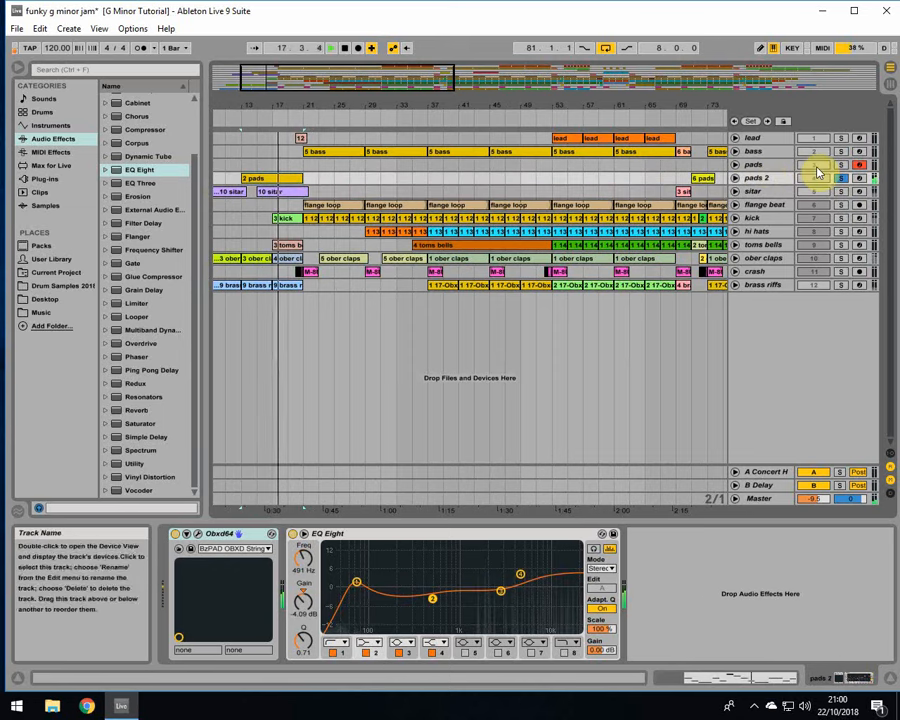
Rename the pads 2 track as pad leads and the pads track as pad chords.
right_click(760, 178)
left_click(670, 236)
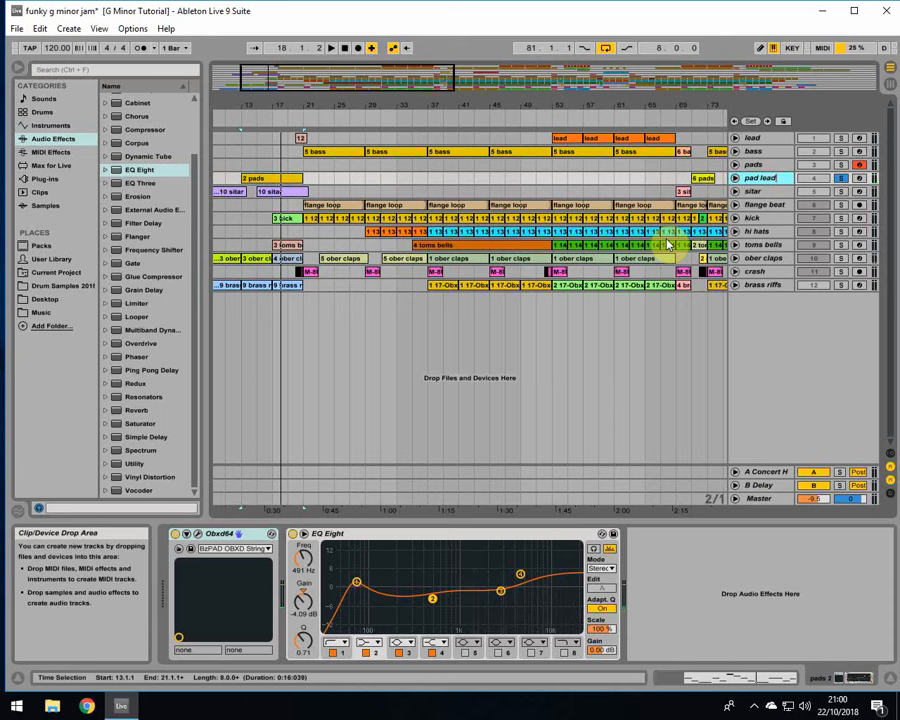
right_click(763, 165)
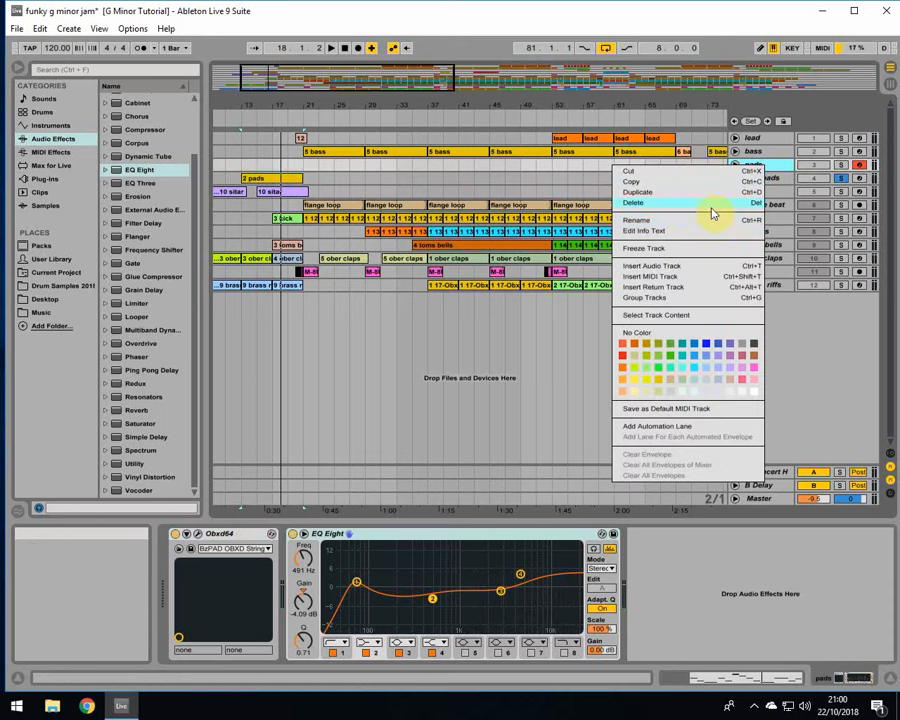
left_click(688, 220)
type("pad ch")
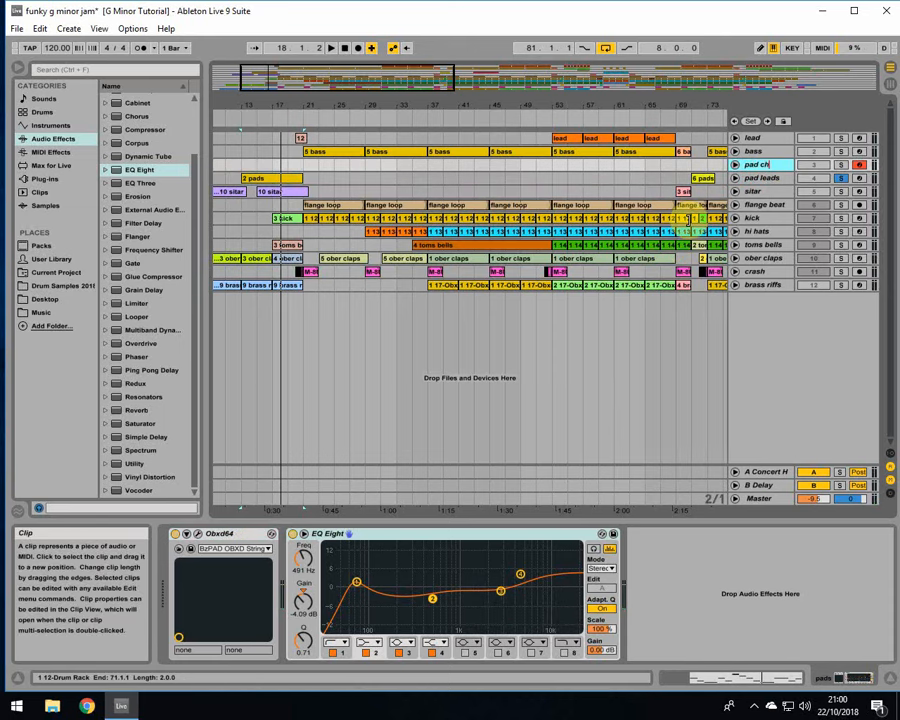
type("ords")
key("Return")
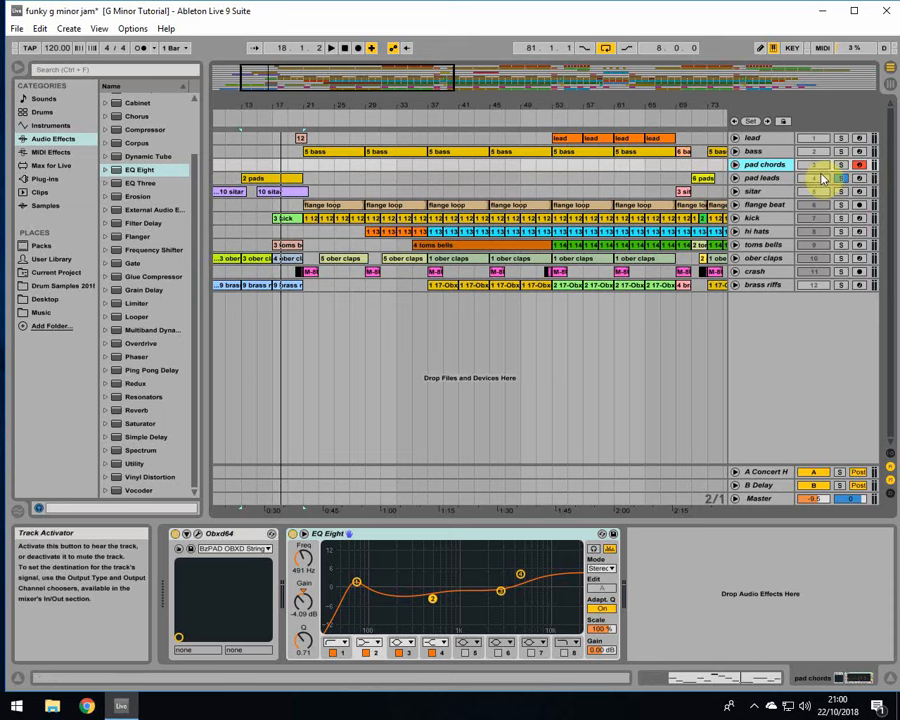
Set the low-cut band of the pad leads EQ Eight to 295 Hz and check the track's level during playback.
left_click(763, 178)
left_click_drag(356, 583, 414, 597)
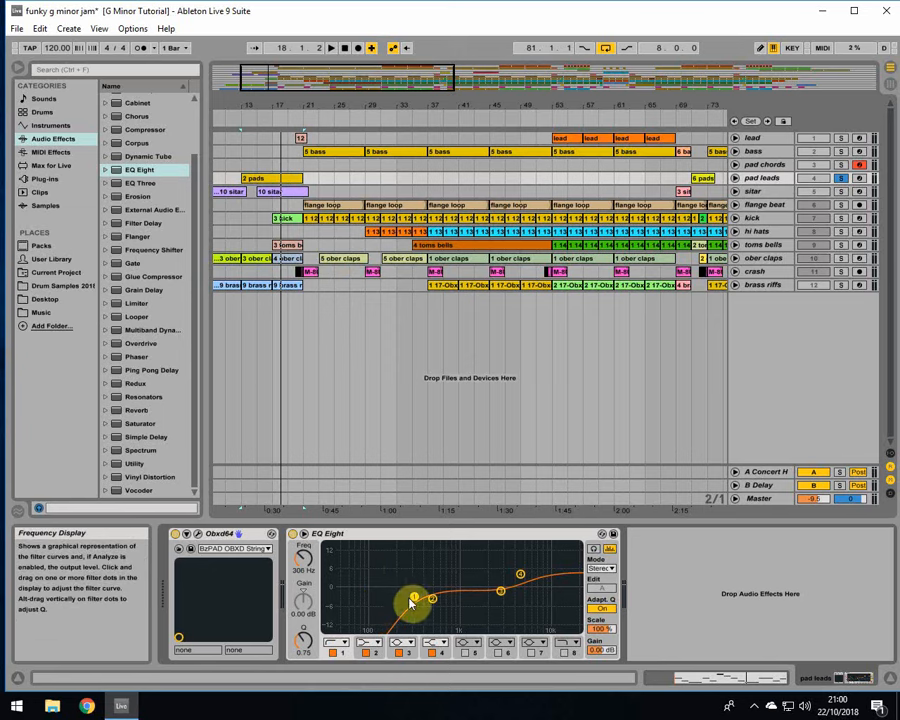
key("space")
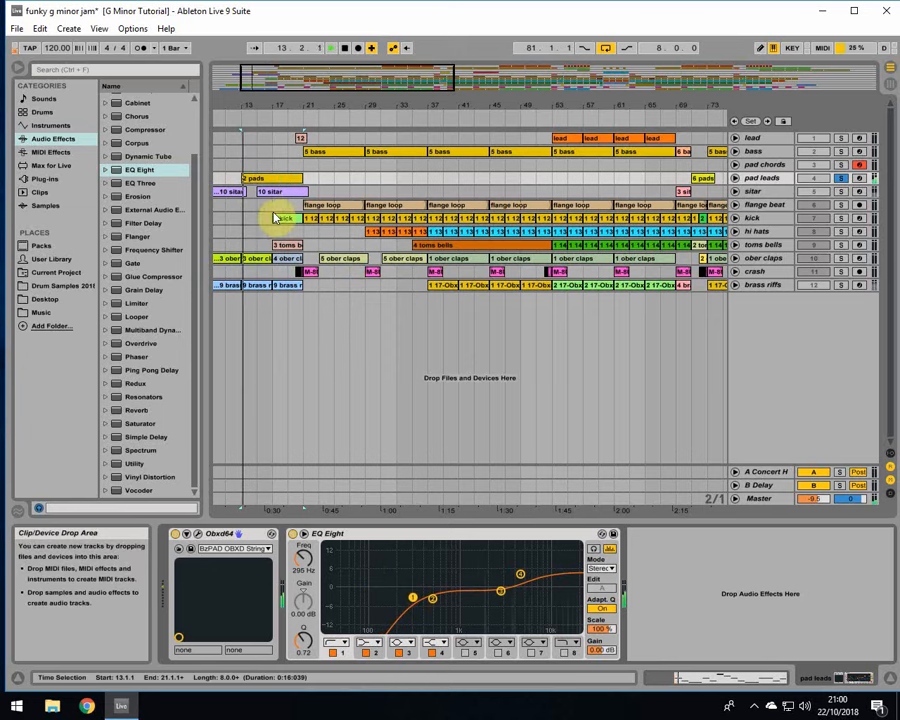
left_click(890, 84)
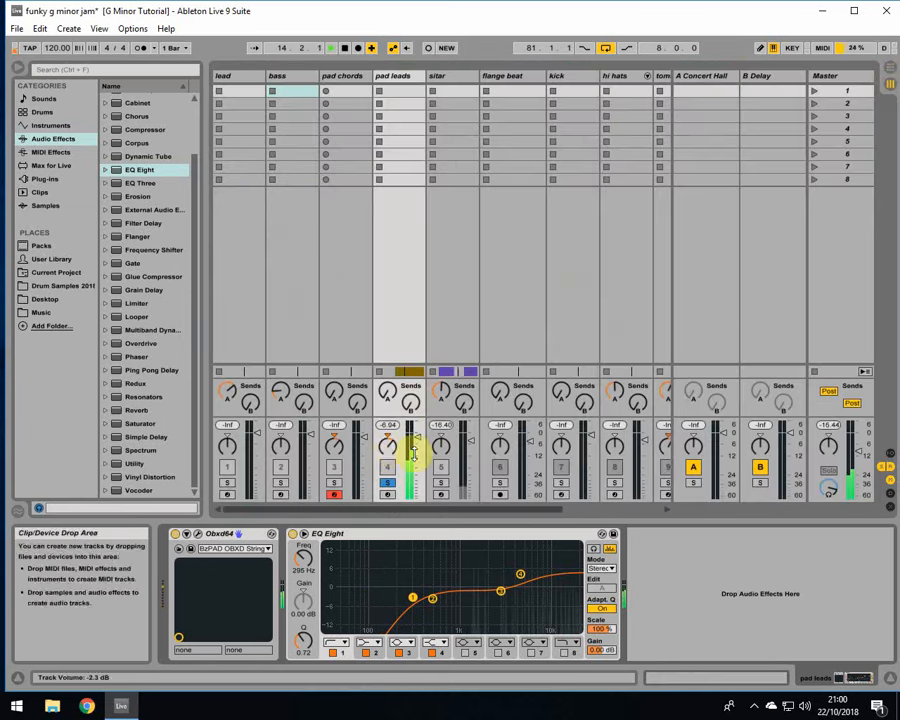
left_click(890, 78)
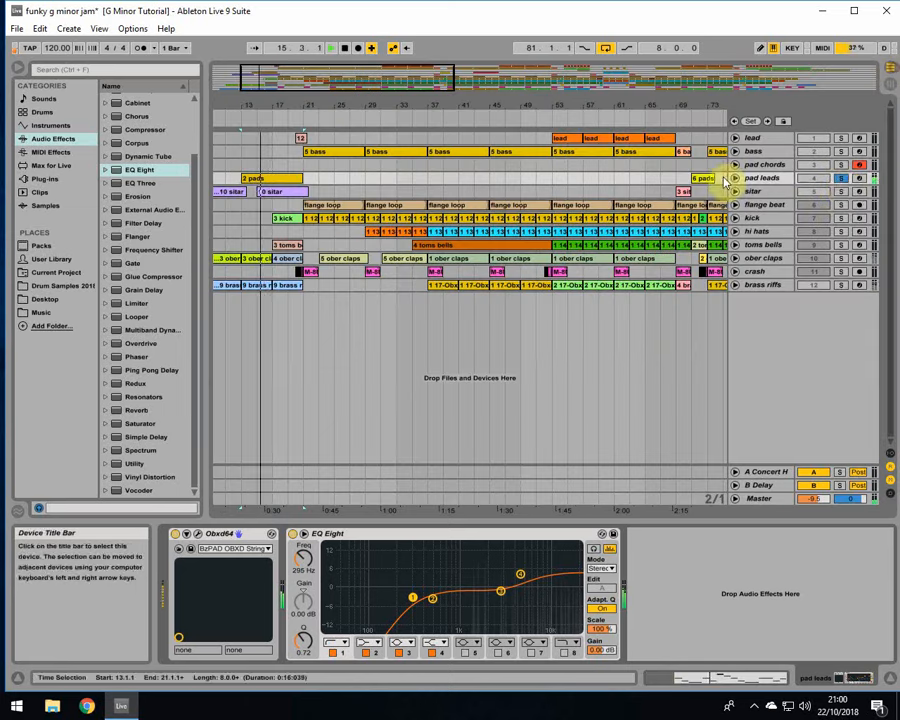
Add the flange beat, kick, hi hats, toms bells, ober claps, crash and bass tracks to the solo alongside pad leads.
left_click(841, 206, "ctrl")
left_click(841, 219, "ctrl")
left_click(841, 232, "ctrl")
left_click(841, 245, "ctrl")
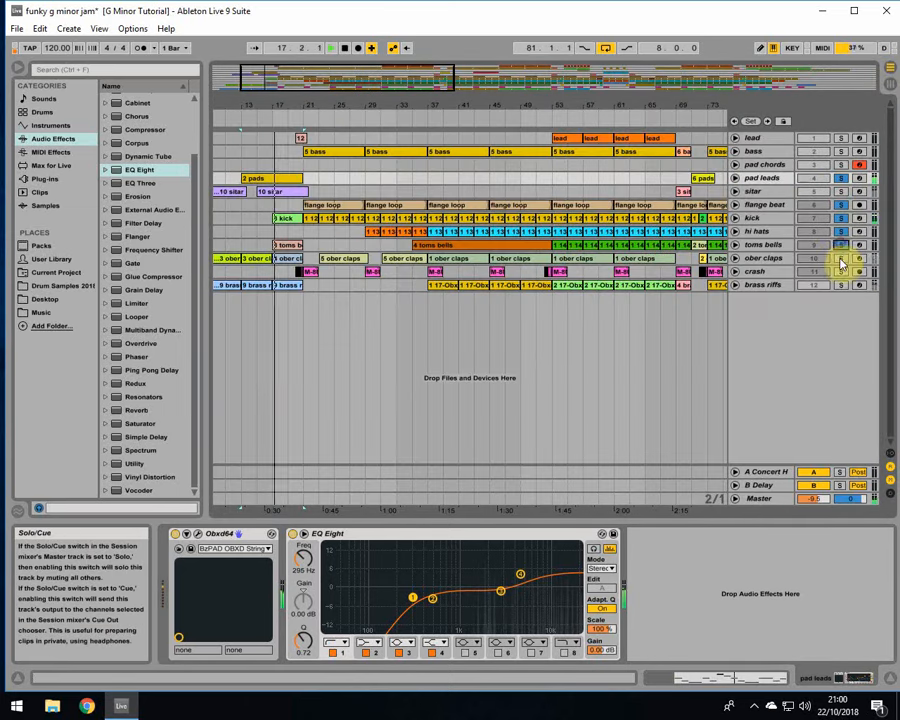
left_click(841, 258, "ctrl")
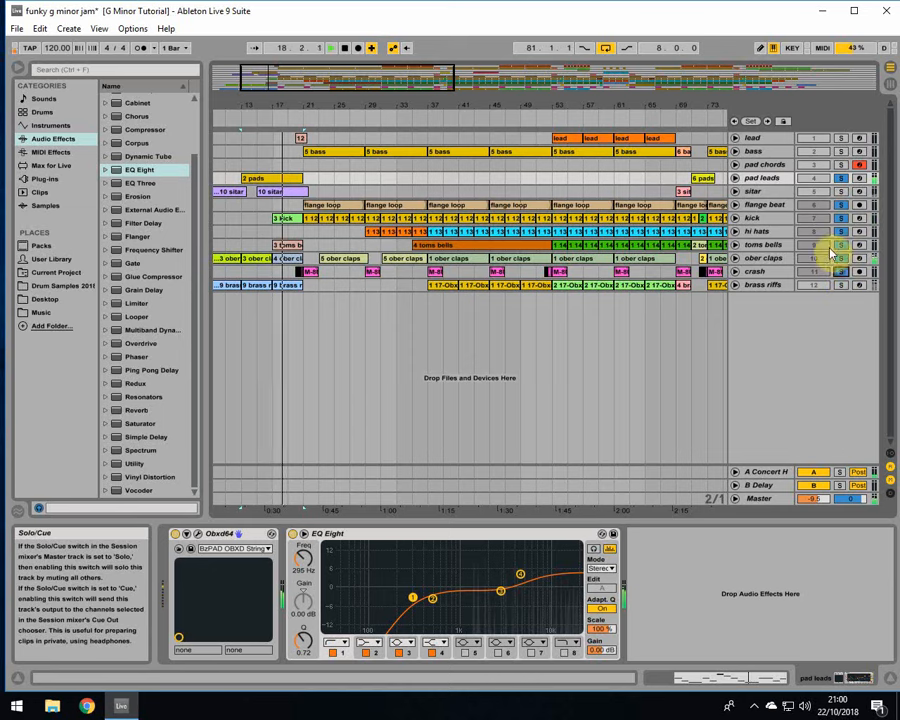
left_click(841, 153, "ctrl")
left_click(767, 181)
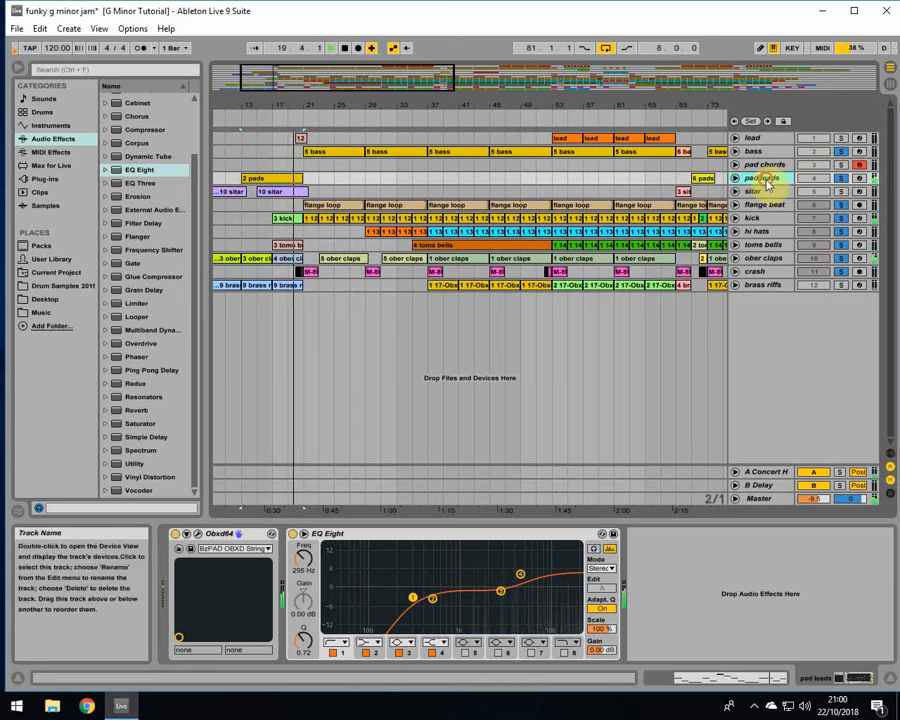
Pan the pad leads track to 10L and adjust the panning of the pad chords track.
left_click(889, 90)
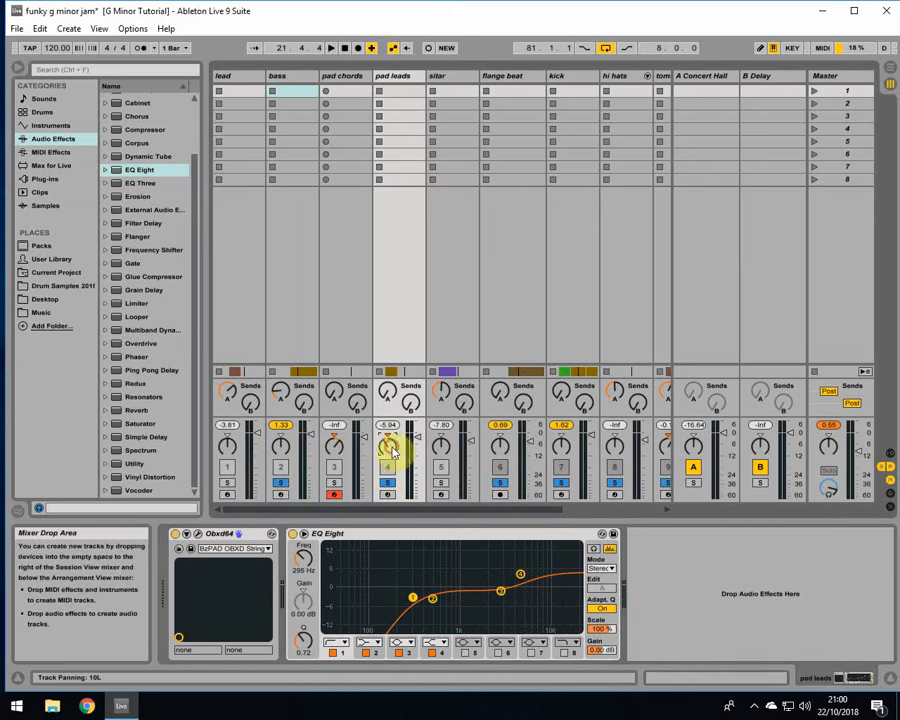
left_click(333, 438)
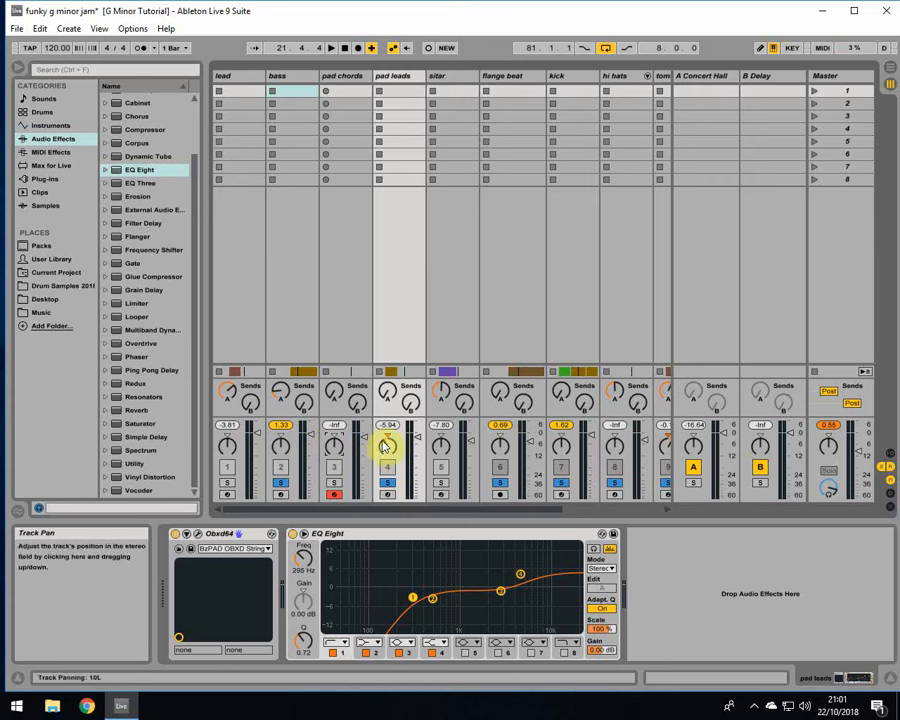
left_click(888, 74)
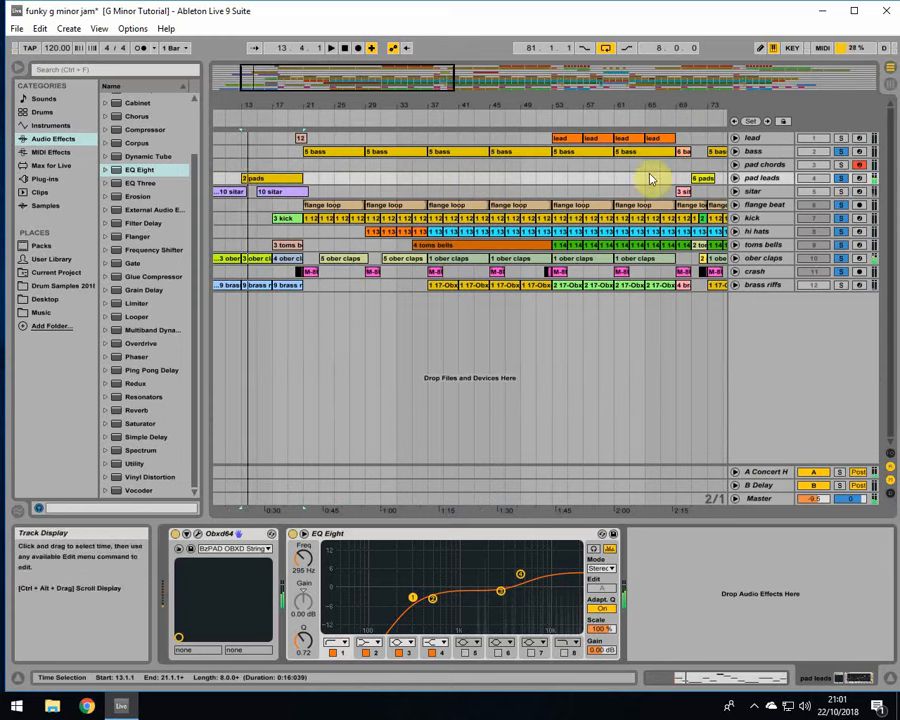
Play the soloed mix from bar 71 and over the 7 pads clip at bar 81 to judge the pad leads.
left_click(695, 101)
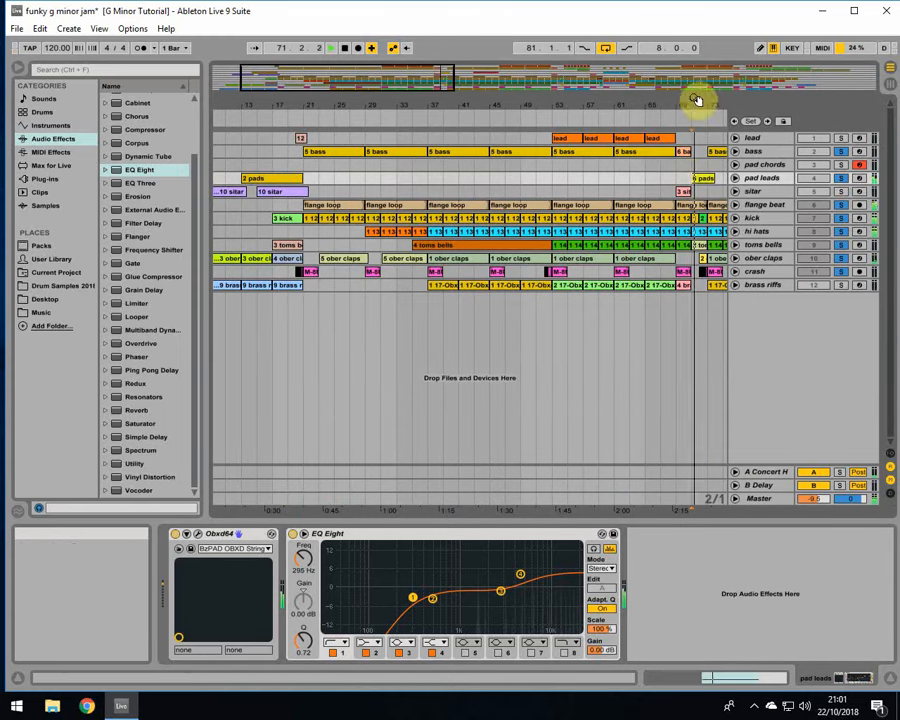
left_click_drag(698, 101, 400, 104)
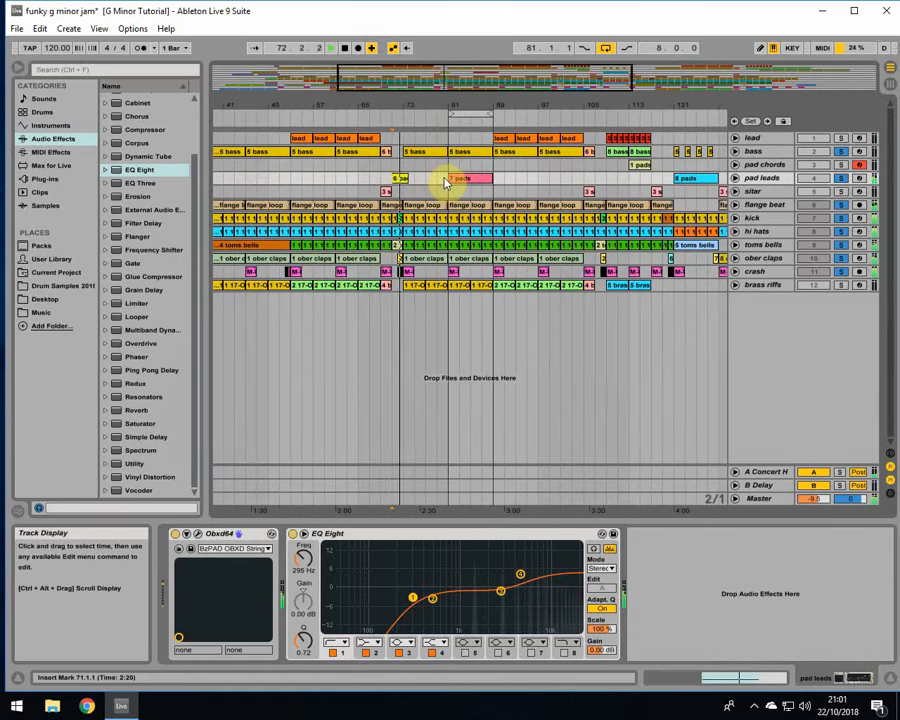
left_click(445, 181)
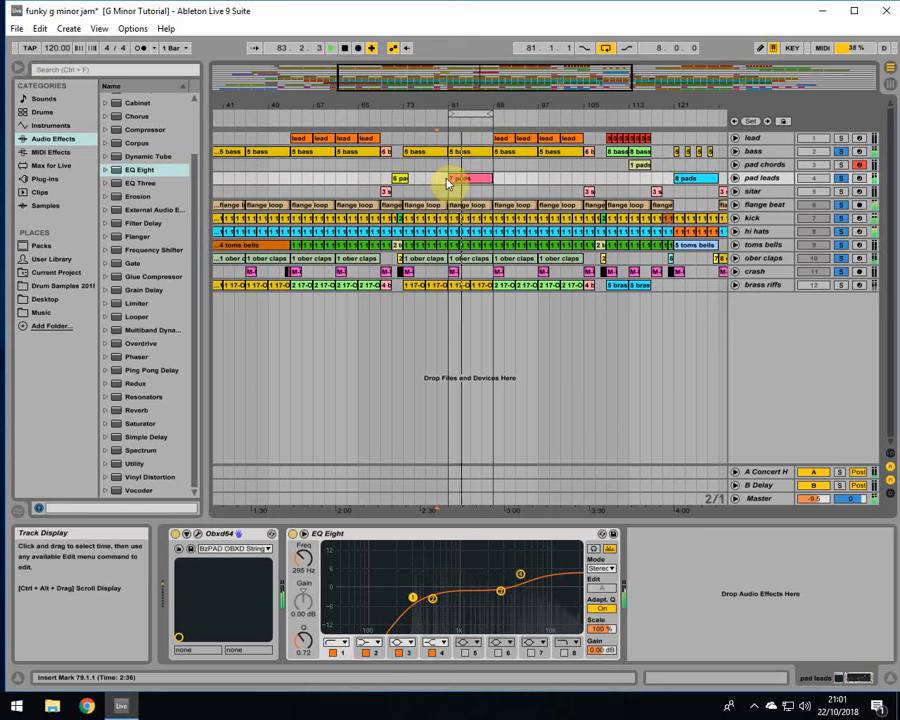
left_click(447, 183)
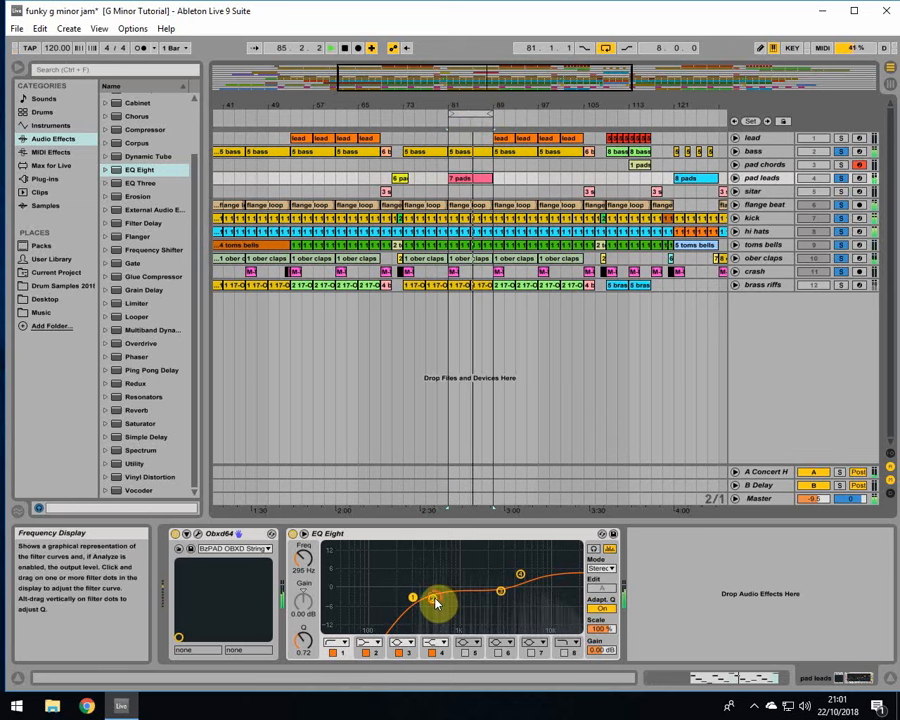
Reshape the pad leads EQ during playback with the low cut at 323 Hz, band 3 at about 3.11 kHz, and adjusted bands 2 and 4.
left_click_drag(440, 602, 418, 599)
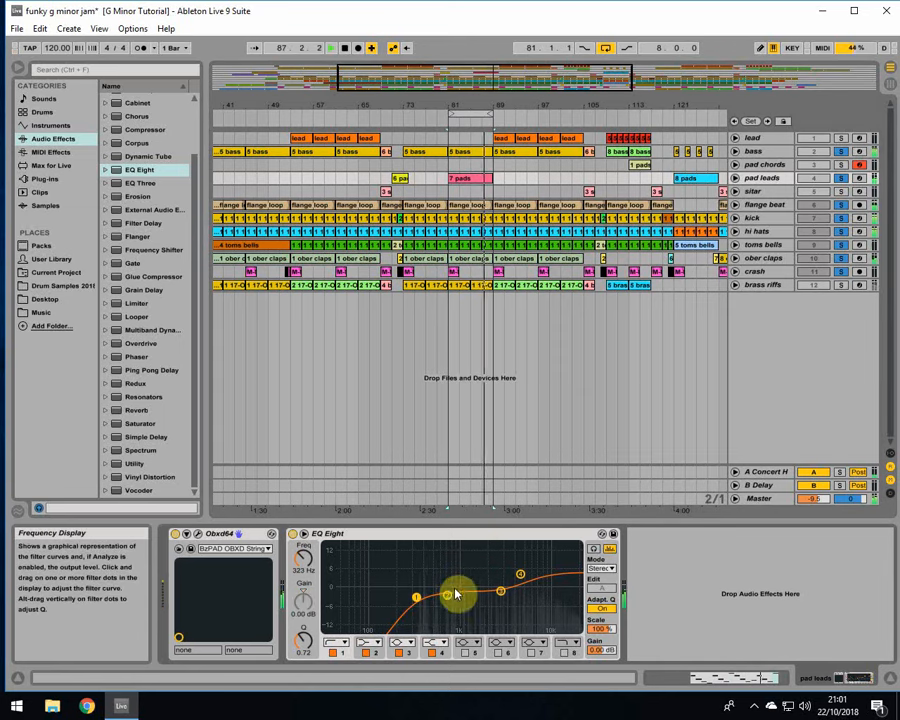
mouse_move(530, 578)
left_mouse_down()
mouse_move(500, 586)
mouse_move(518, 572)
left_mouse_up()
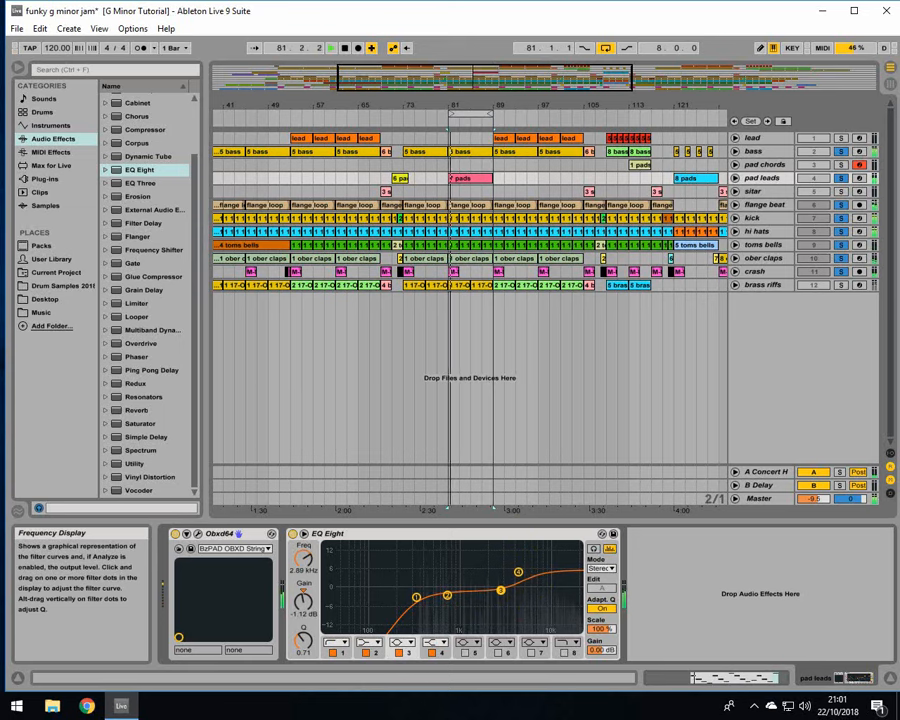
left_click(502, 590)
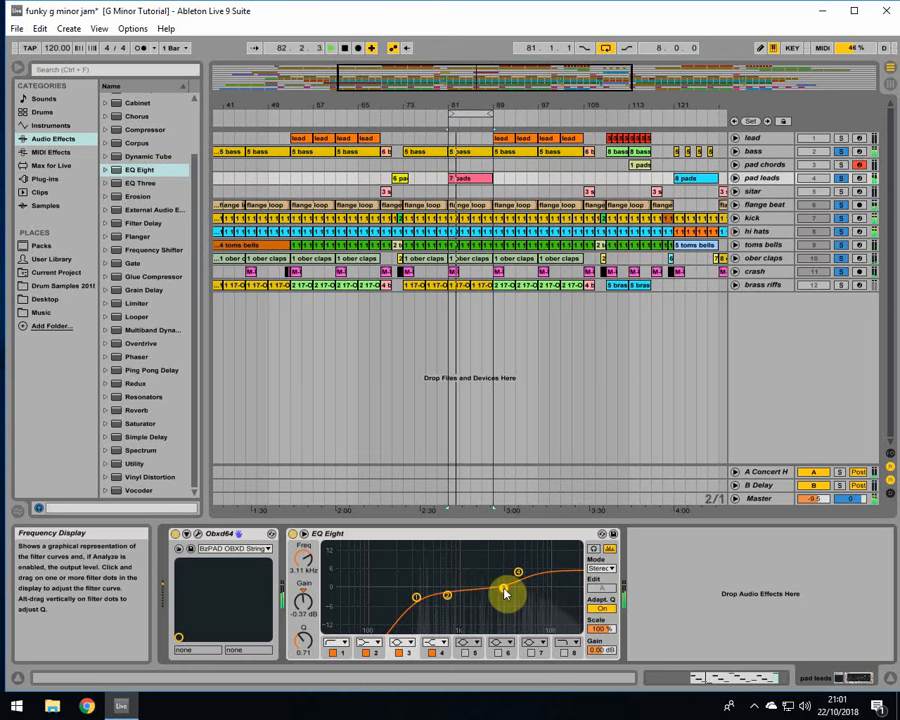
left_click_drag(520, 574, 506, 588)
Set the pad leads low cut to 402 Hz and EQ band 2 to 1.00 kHz at -2.36 dB, and play from bar 81.
left_click(416, 598)
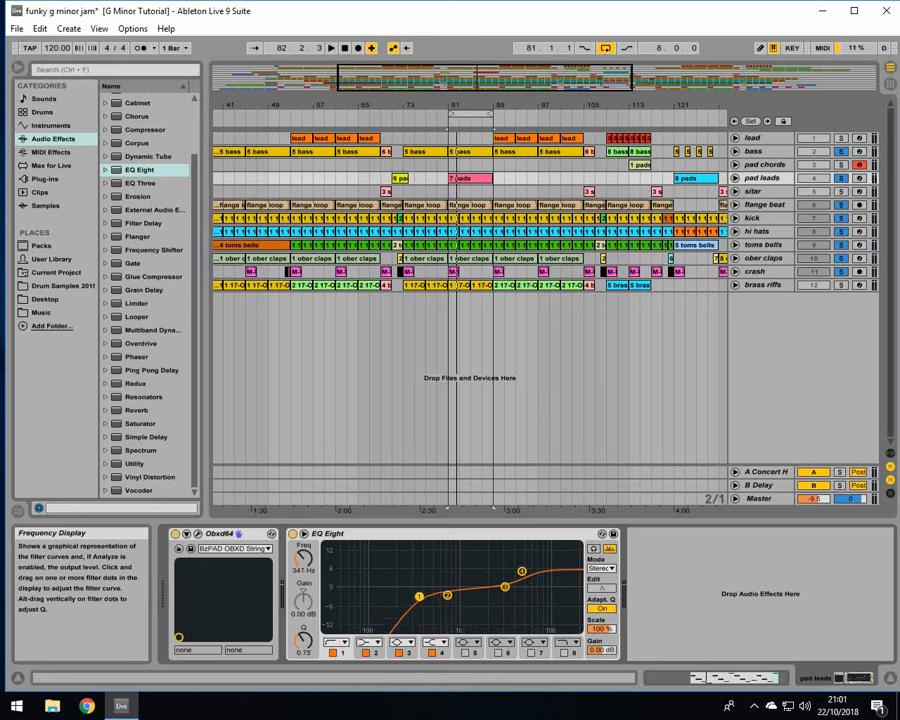
left_click(446, 597)
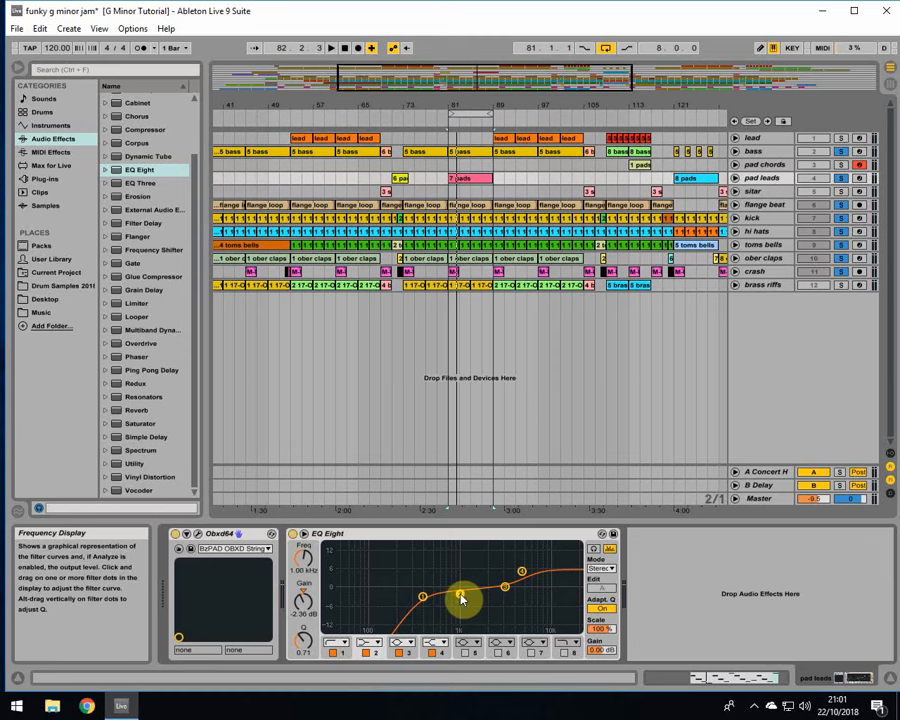
left_click(422, 600)
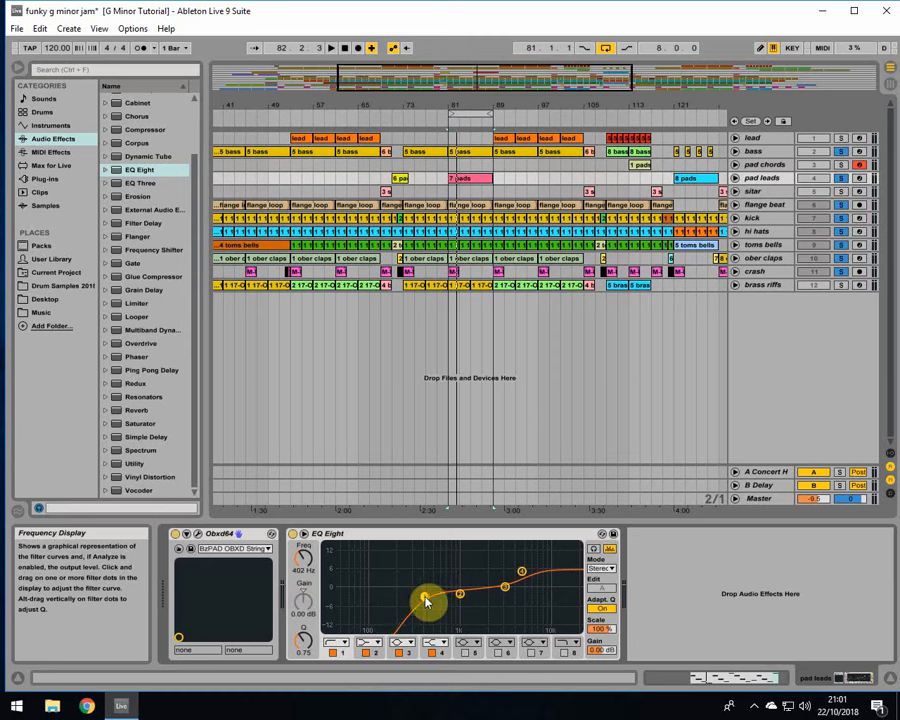
left_click(448, 185)
key("space")
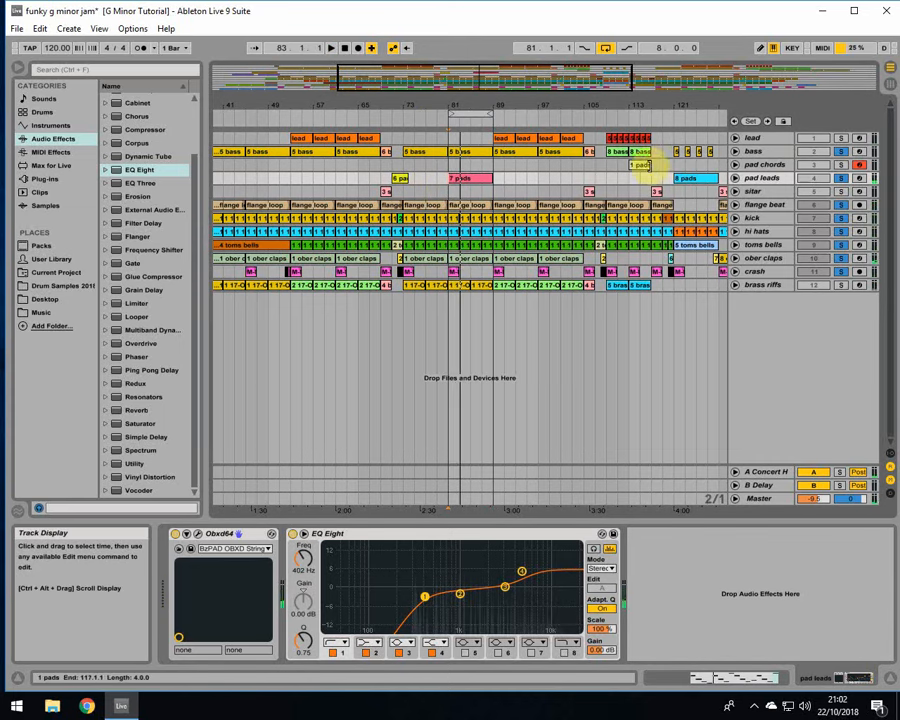
Play the soloed mix from bar 121 over the 8 pads clip to judge the pad leads against the short bass clips.
left_click(673, 155)
left_click_drag(688, 105, 487, 105)
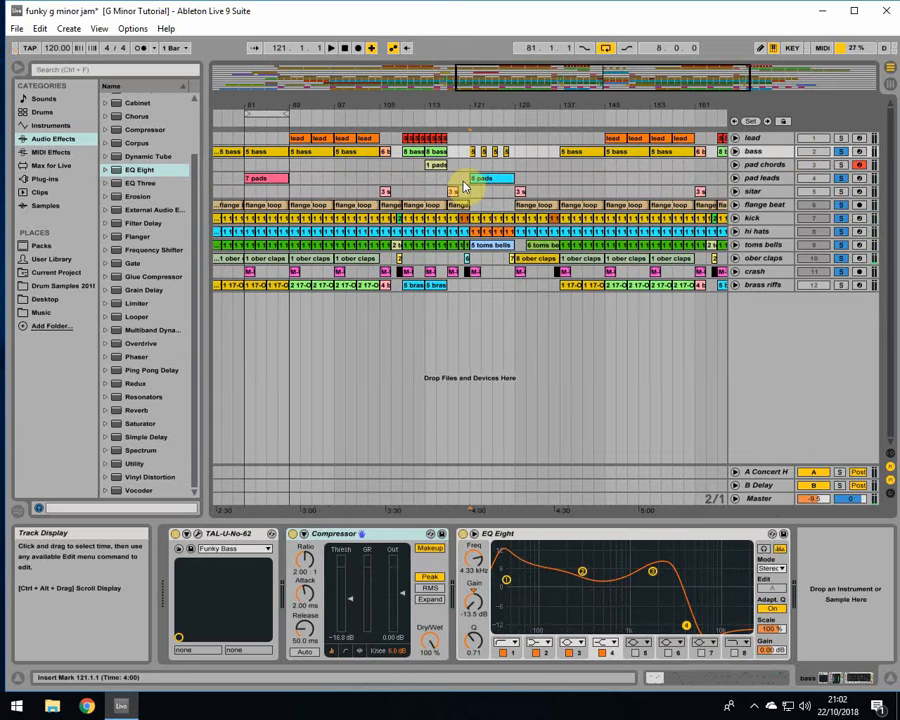
key("space")
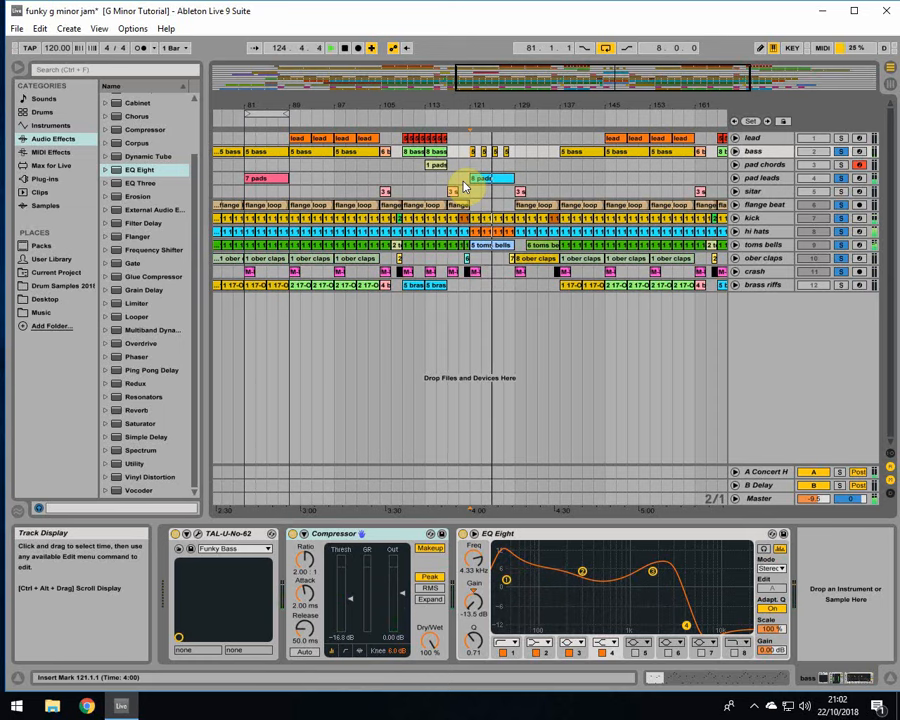
left_click(476, 178)
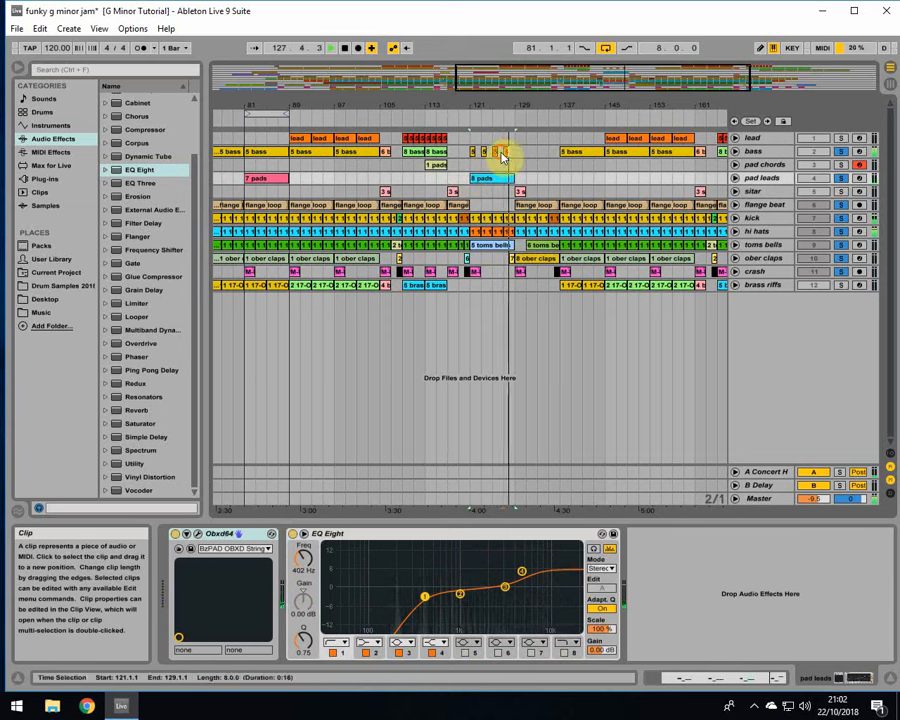
left_click(502, 155)
left_click(505, 151)
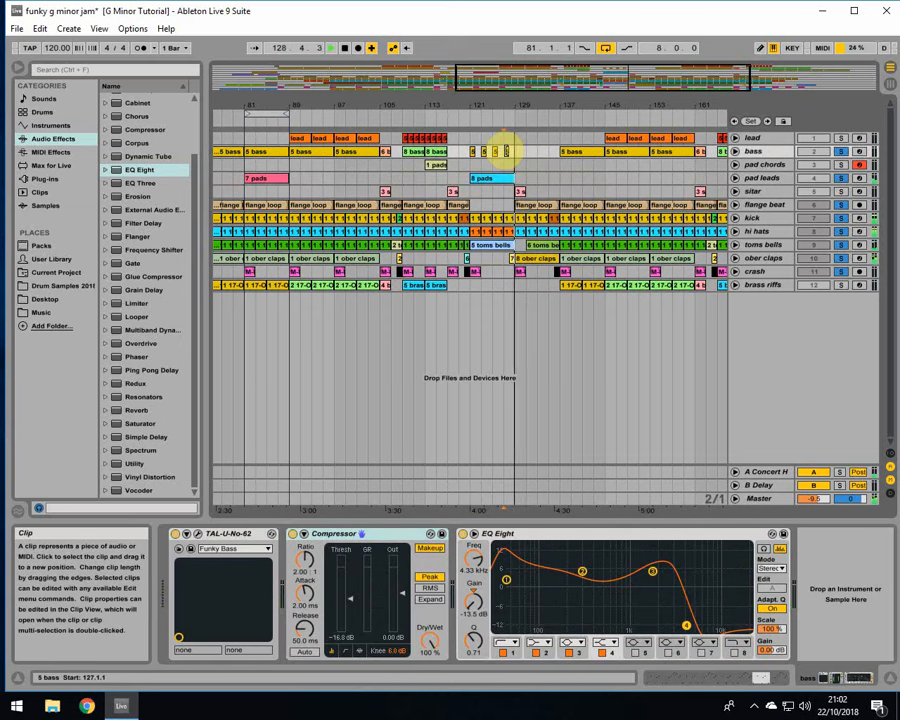
key("space")
left_click(470, 180)
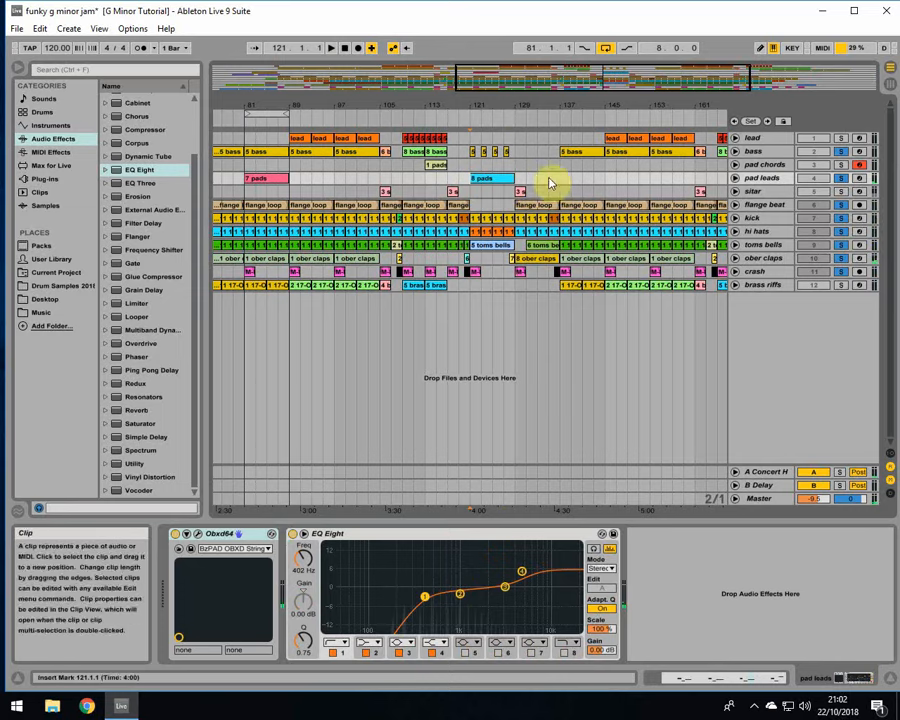
Solo the pad chords track and loop its 1 pads clip for four bars from bar 113 during playback.
left_click_drag(490, 106, 527, 106)
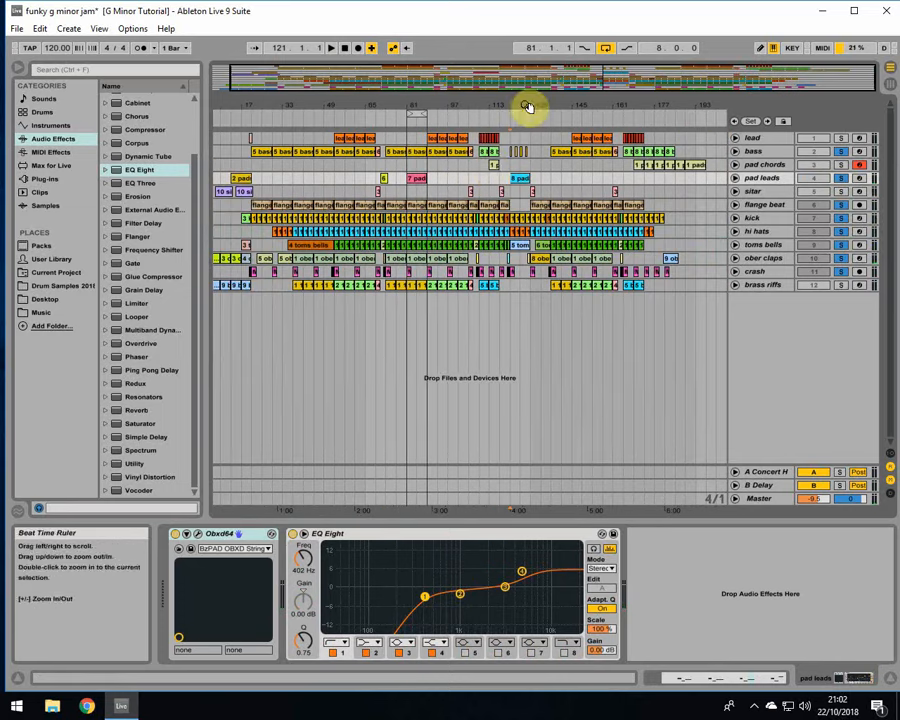
left_click(488, 167)
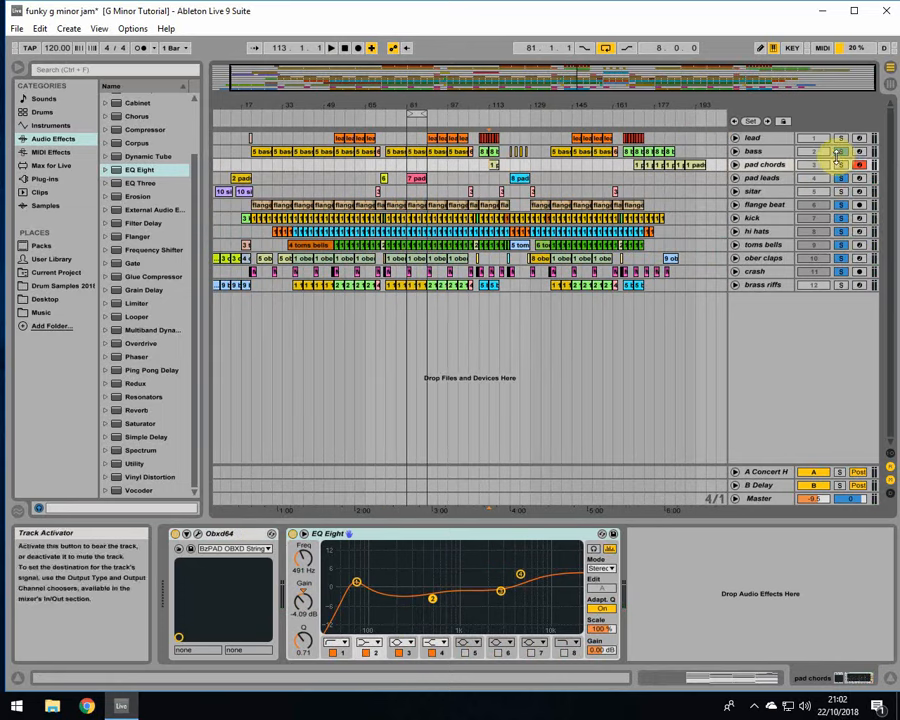
key("space")
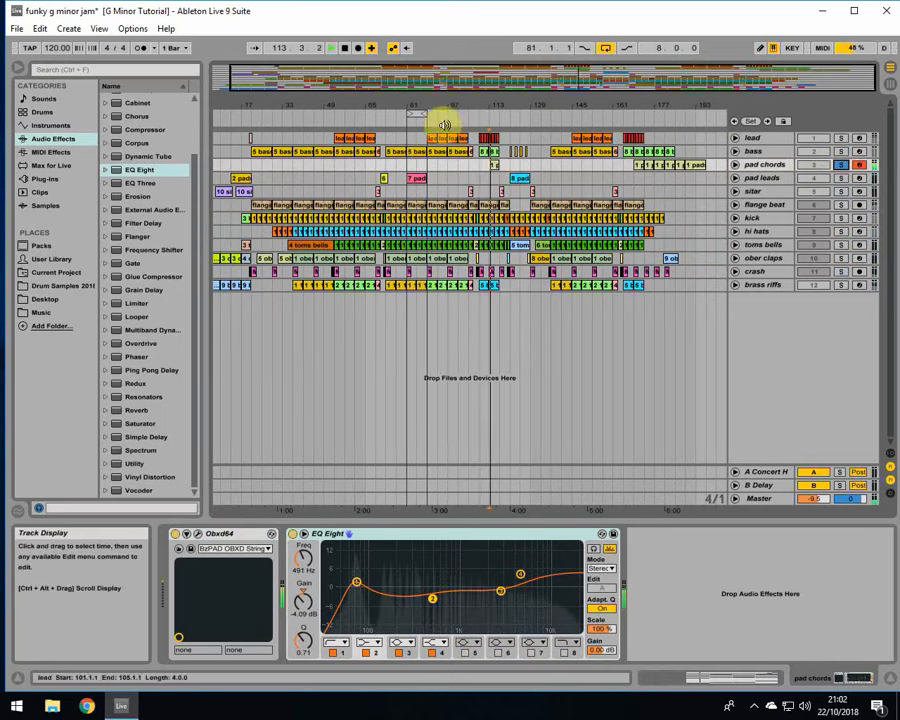
left_click_drag(422, 104, 548, 114)
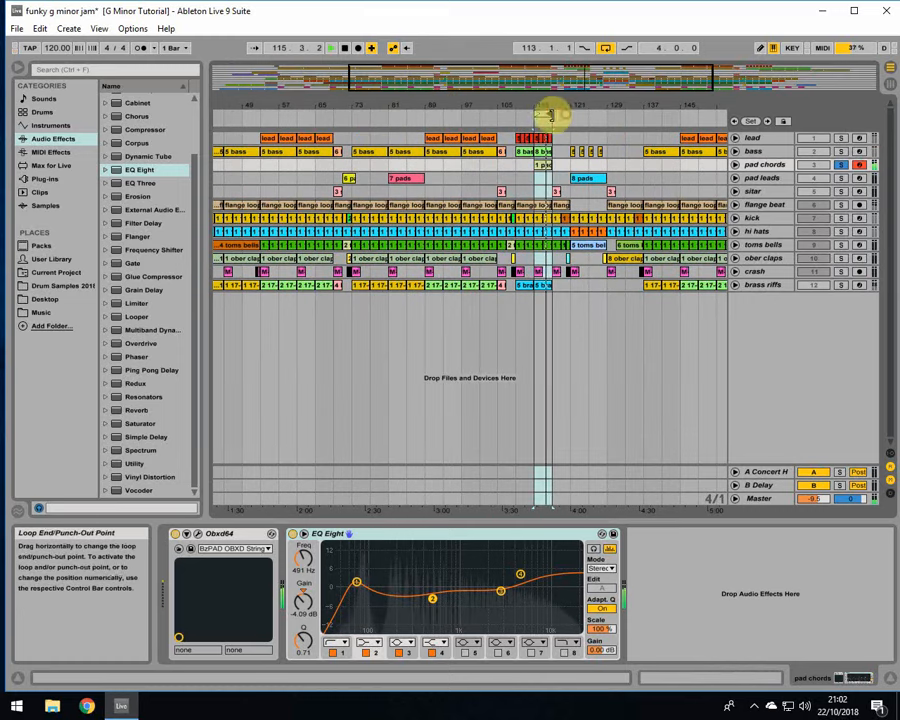
Add the bass, hi hats, kick, flange beat, toms bells and ober claps tracks to the solo while the pad chords loop plays.
left_click(841, 152, "ctrl")
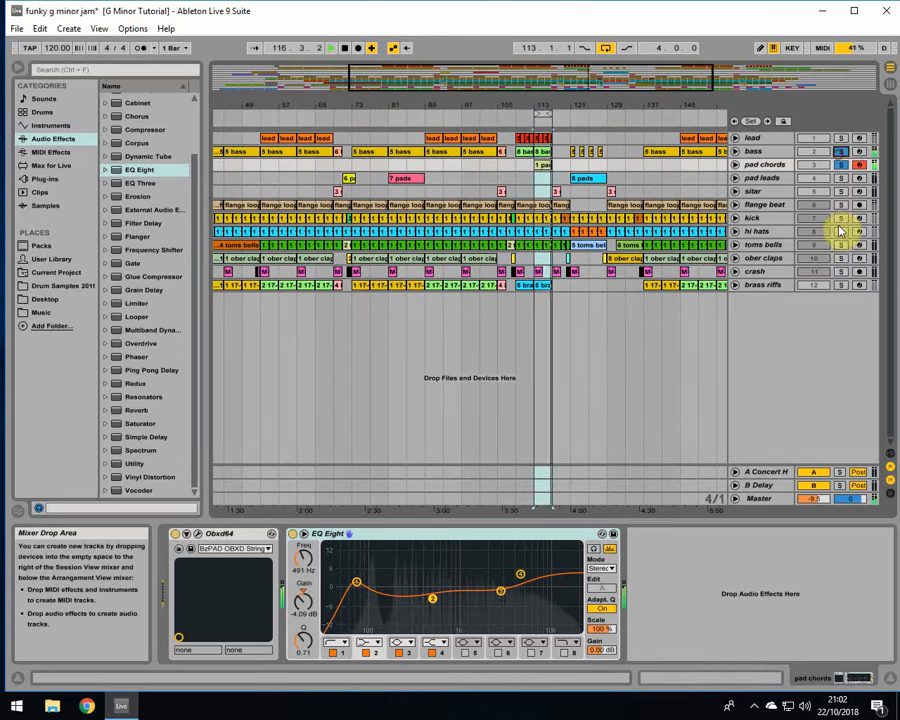
left_click(841, 232, "ctrl")
left_click(841, 219, "ctrl")
left_click(842, 207, "ctrl")
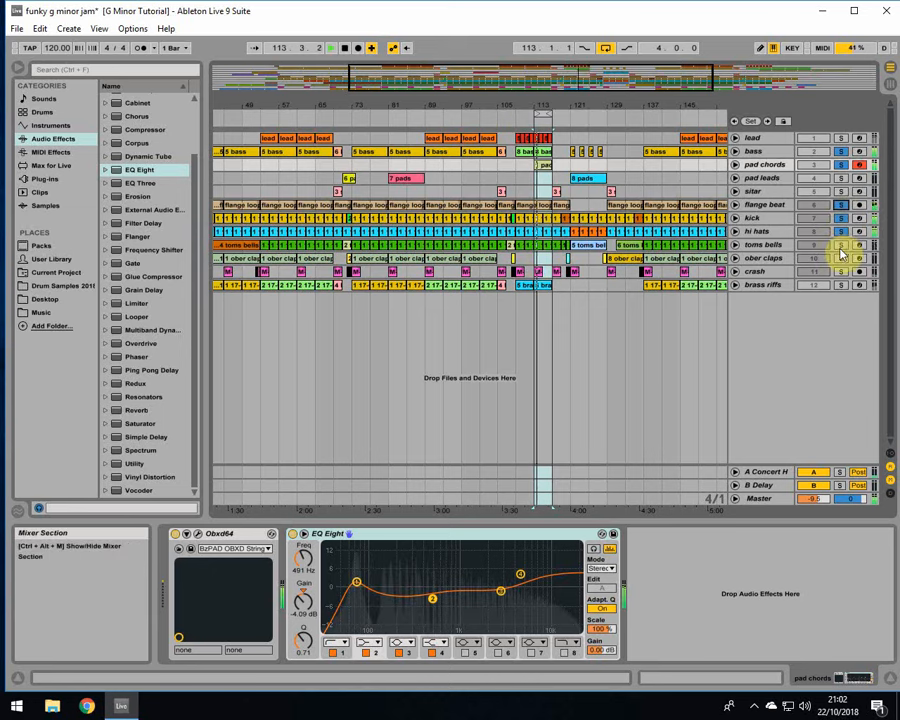
left_click(842, 247, "ctrl")
left_click(842, 260, "ctrl")
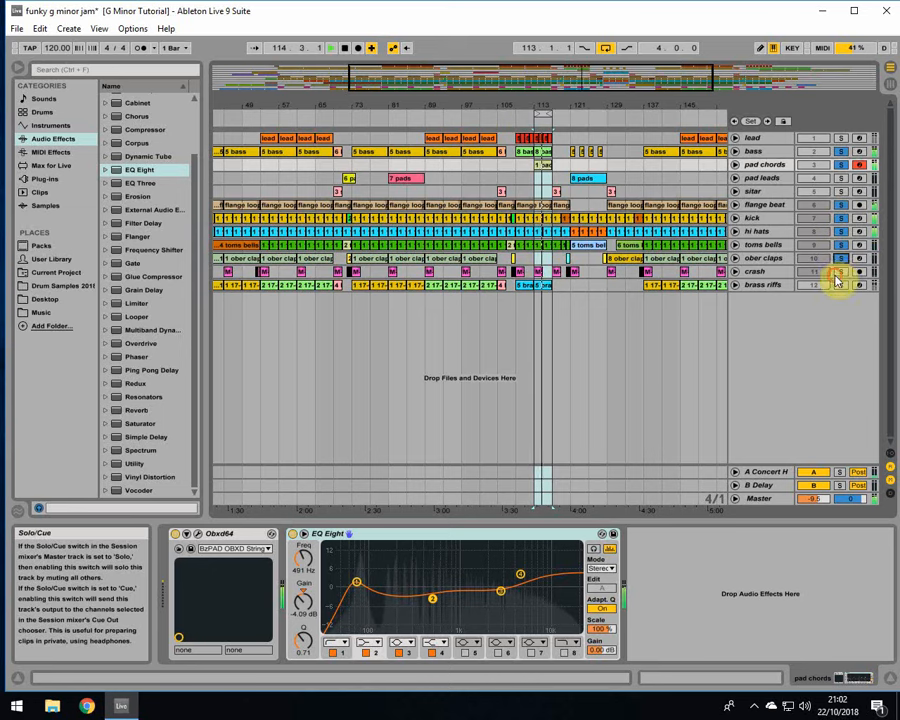
left_click_drag(558, 106, 502, 134)
left_click(449, 169)
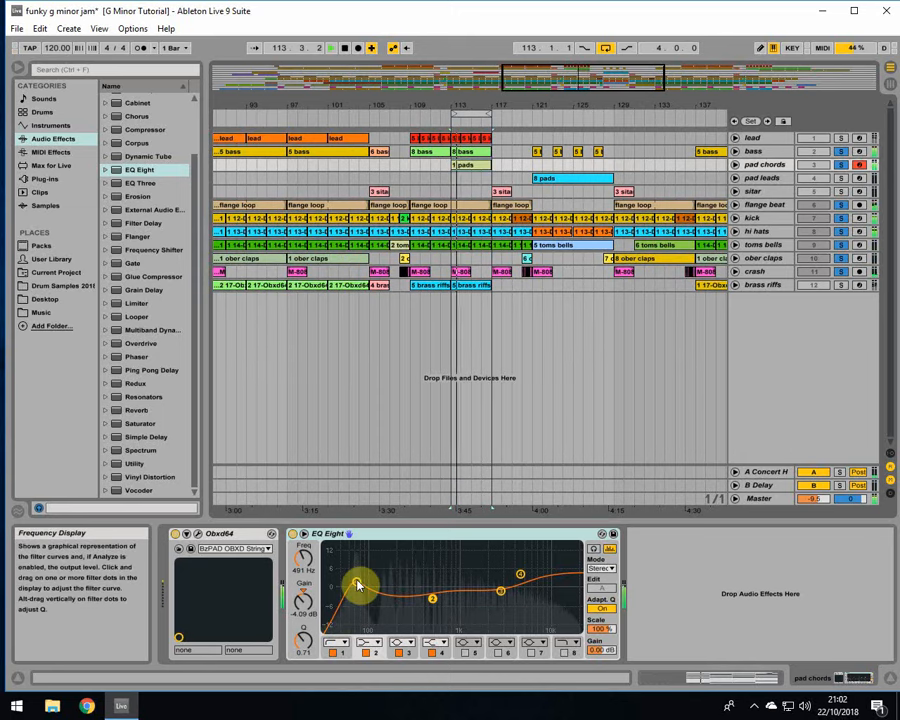
Set the pad chords EQ low cut to 72.1 Hz in the mixer view, audition it soloed, and review bands 2, 3 and 4.
left_click(887, 68)
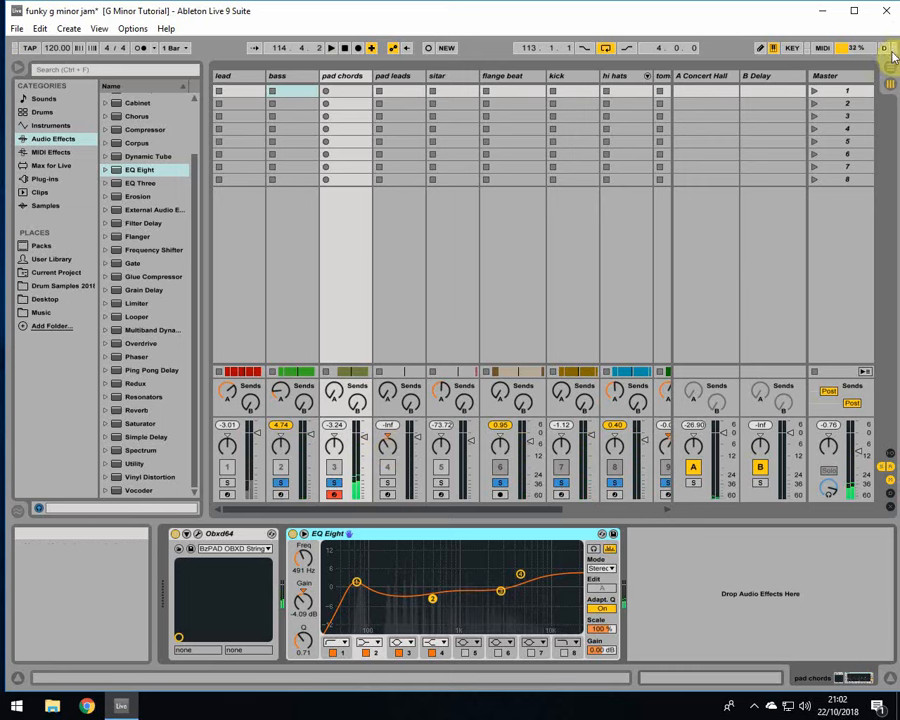
left_click(356, 584)
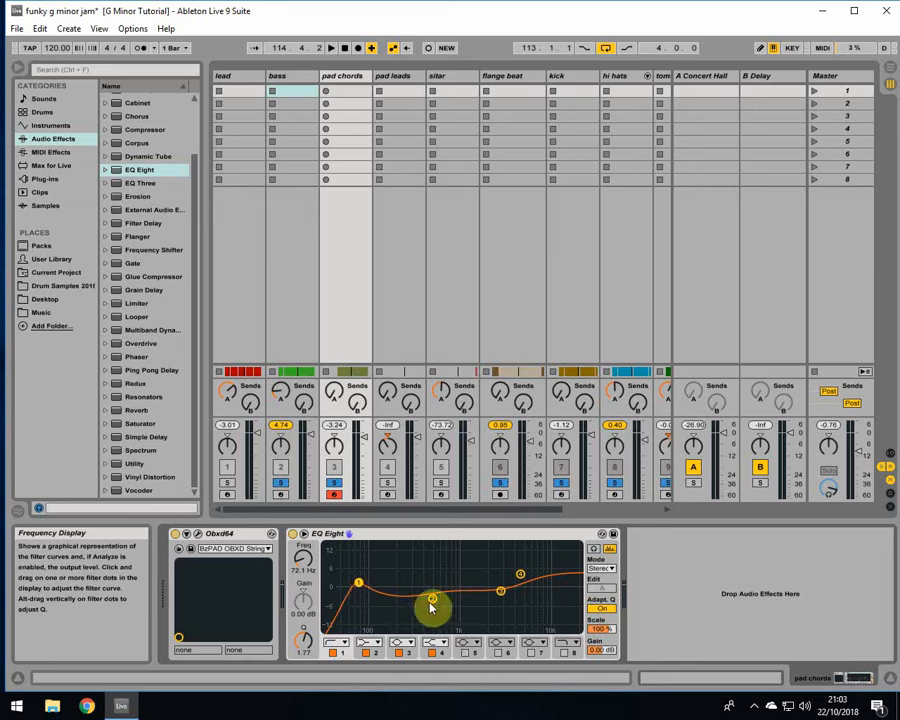
left_click(333, 487)
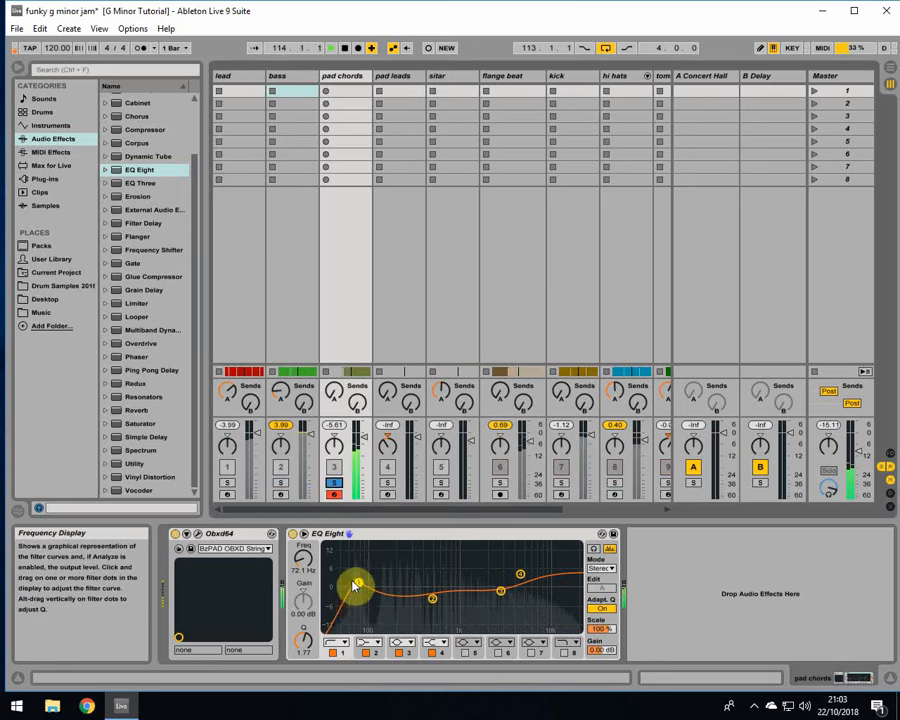
mouse_move(359, 585)
left_mouse_down()
mouse_move(420, 592)
mouse_move(361, 587)
left_mouse_up()
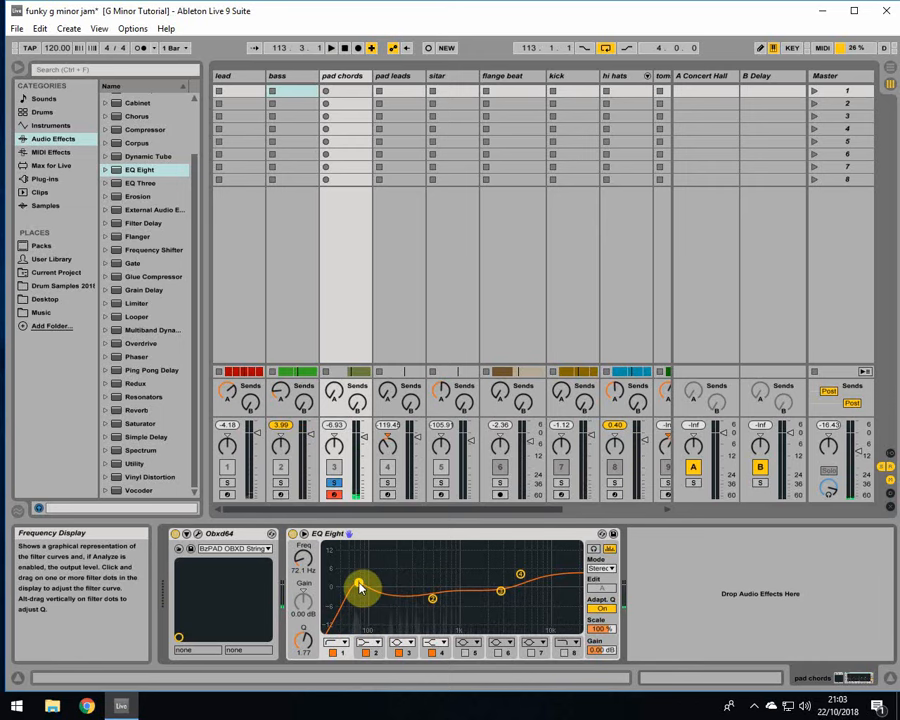
left_click(432, 598)
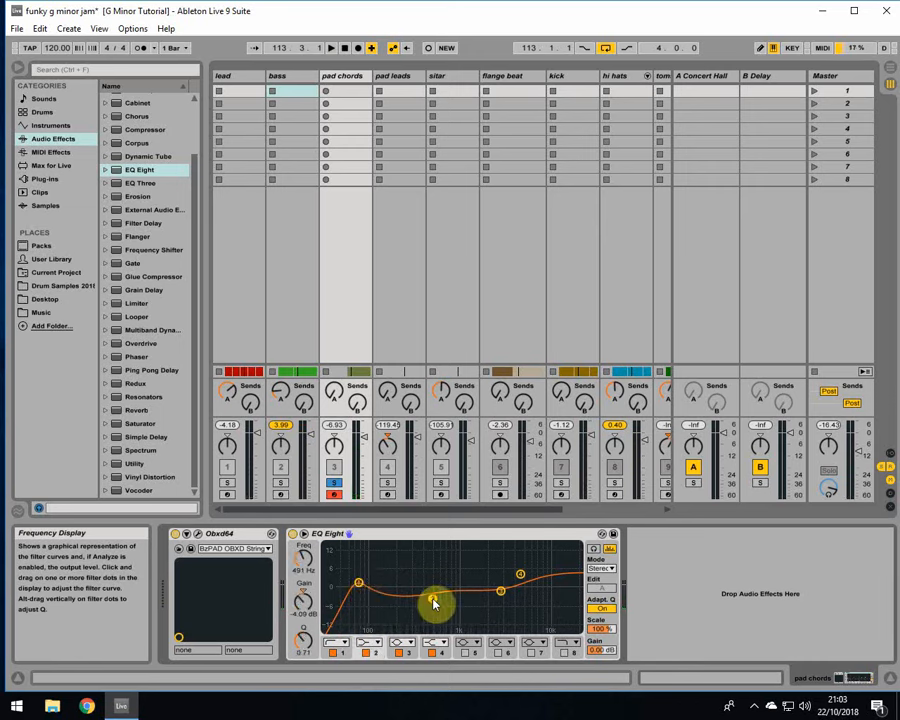
left_click(501, 591)
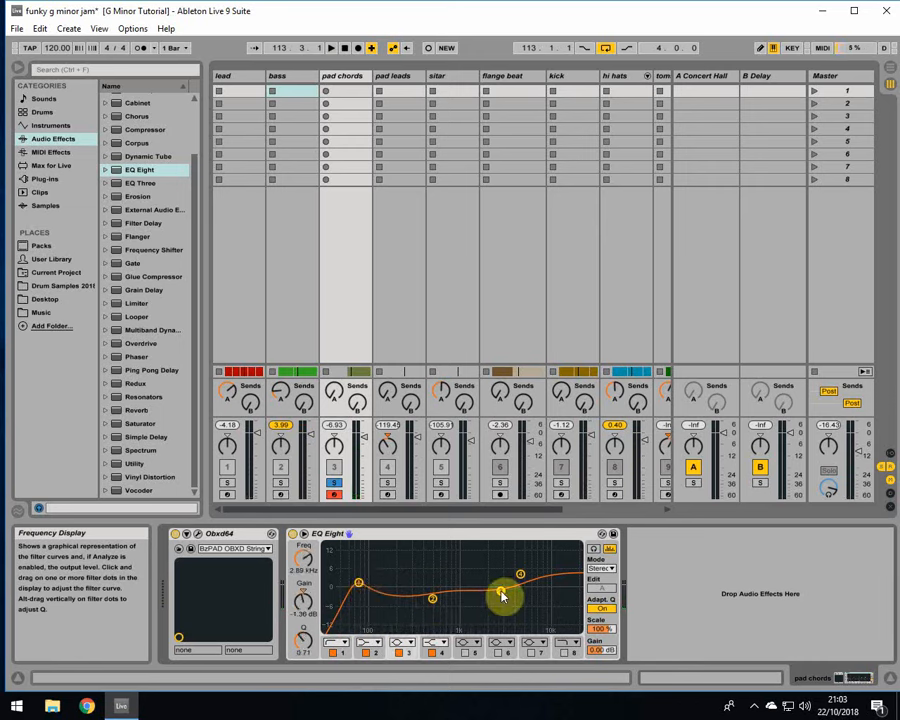
left_click(520, 575)
Play the pad chords with the drums and bass in the arrangement, turn off the loop, and stop at bar 121 on the pad leads track.
key("Tab")
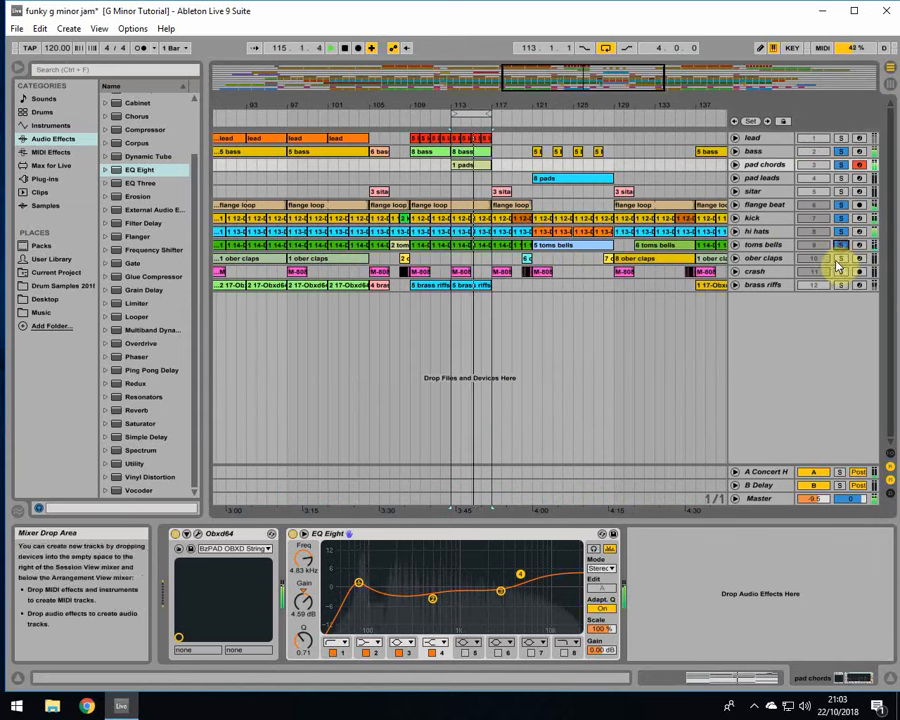
left_click(478, 137)
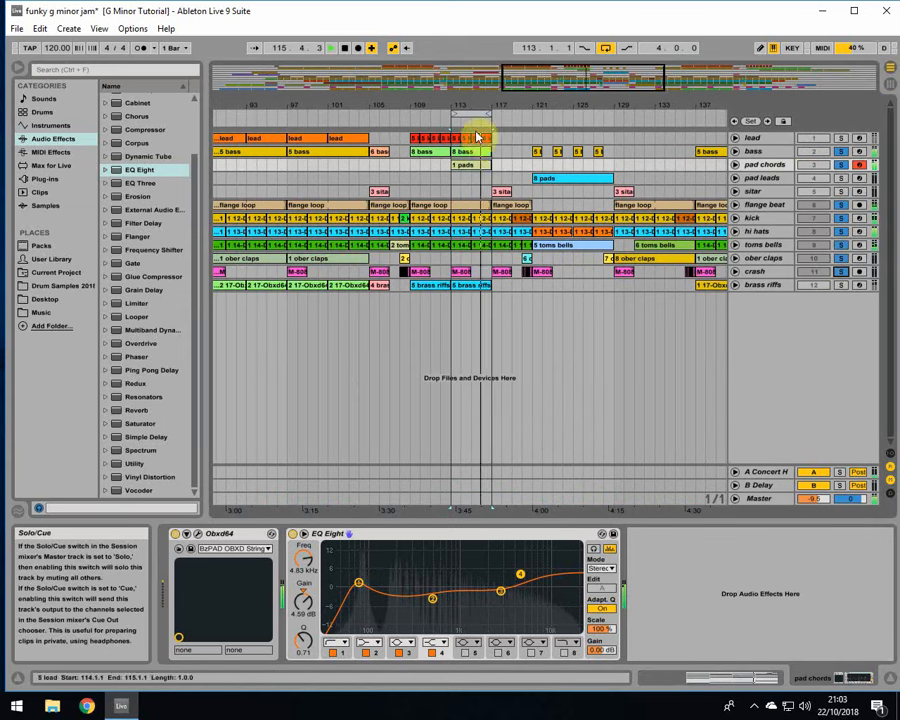
left_click(607, 50)
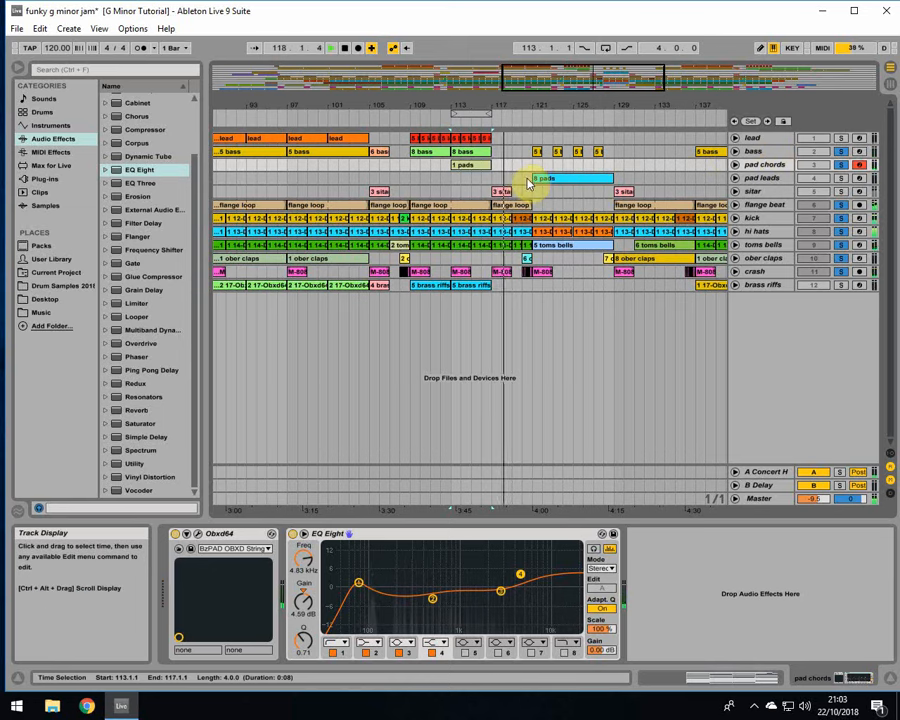
left_click(530, 182)
key("space")
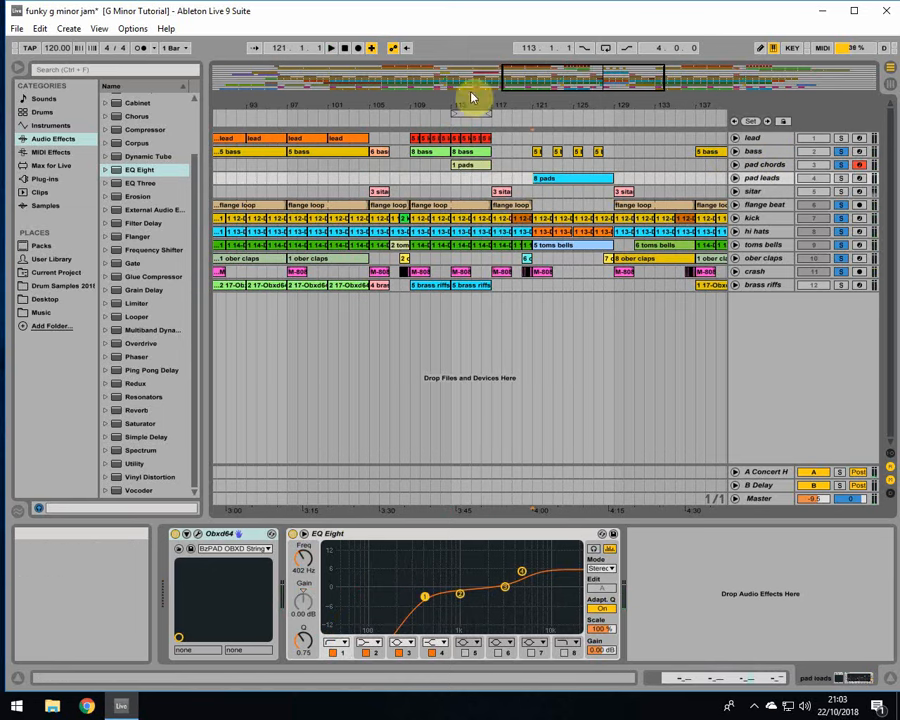
left_click_drag(474, 99, 472, 100)
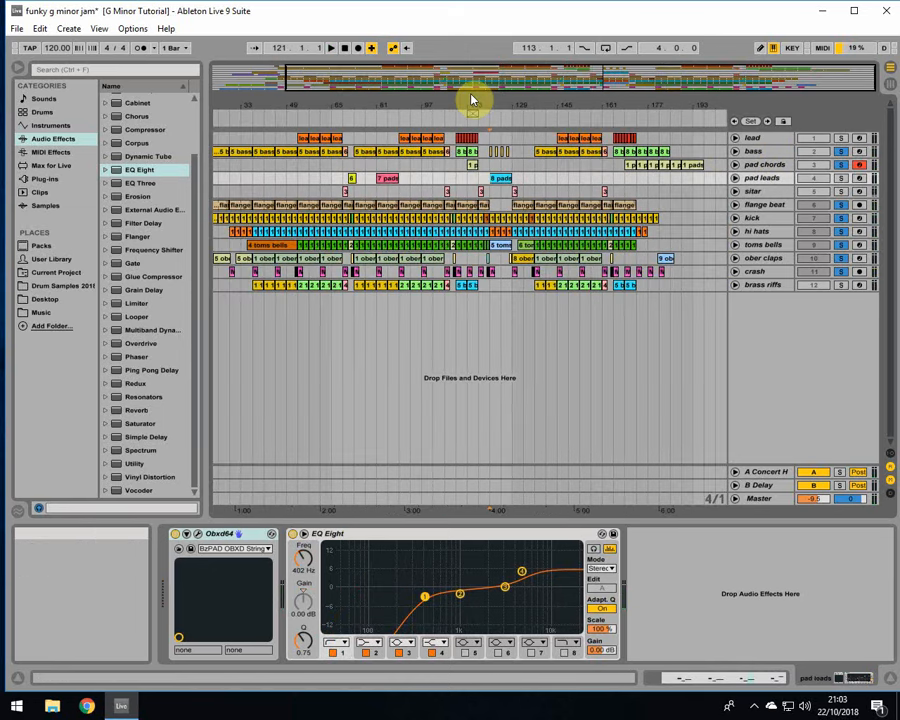